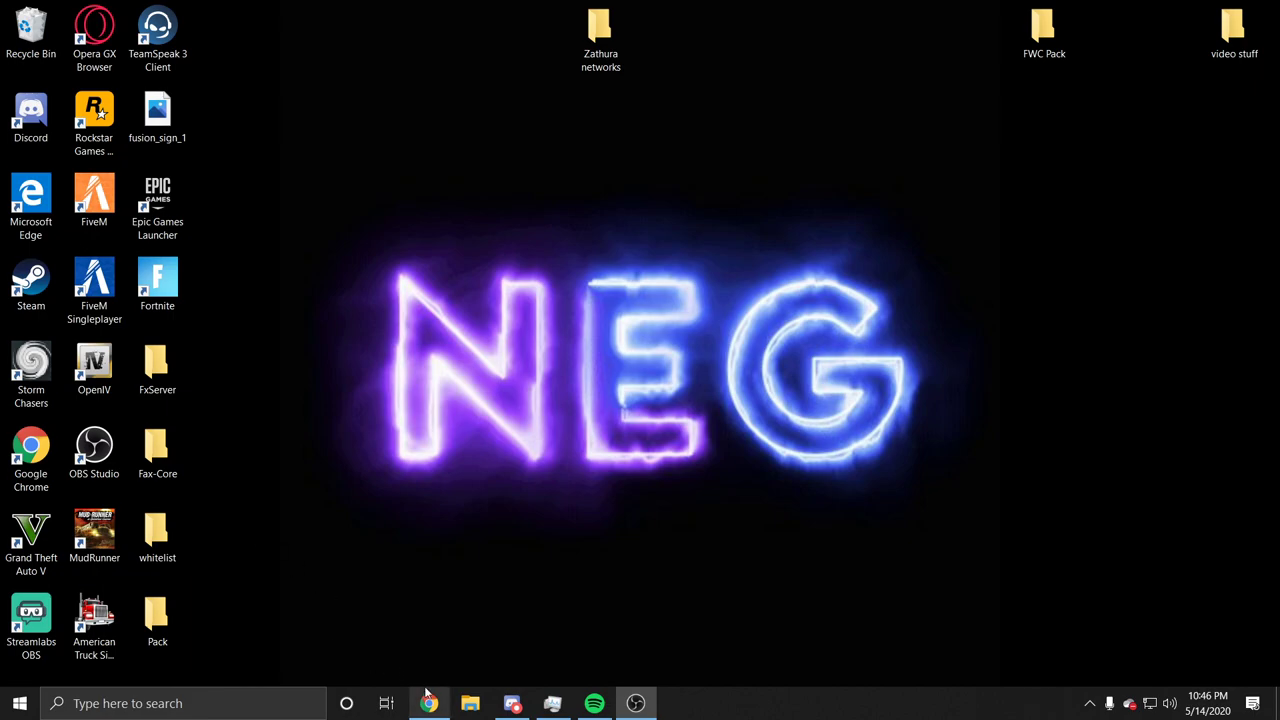
# Restore Chrome and search Google for 'lambda menu' from the address bar suggestion.
pyautogui.moveTo(430, 703)
pyautogui.click(404, 596)
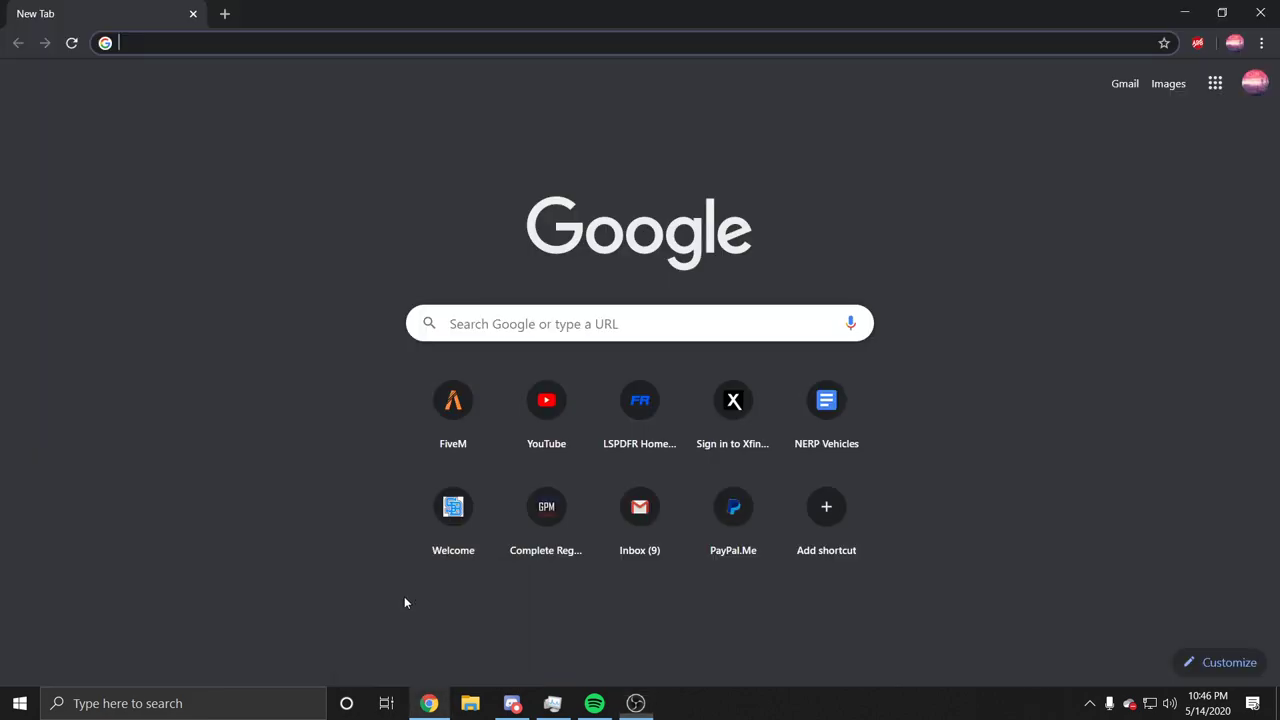
pyautogui.write('lamda')
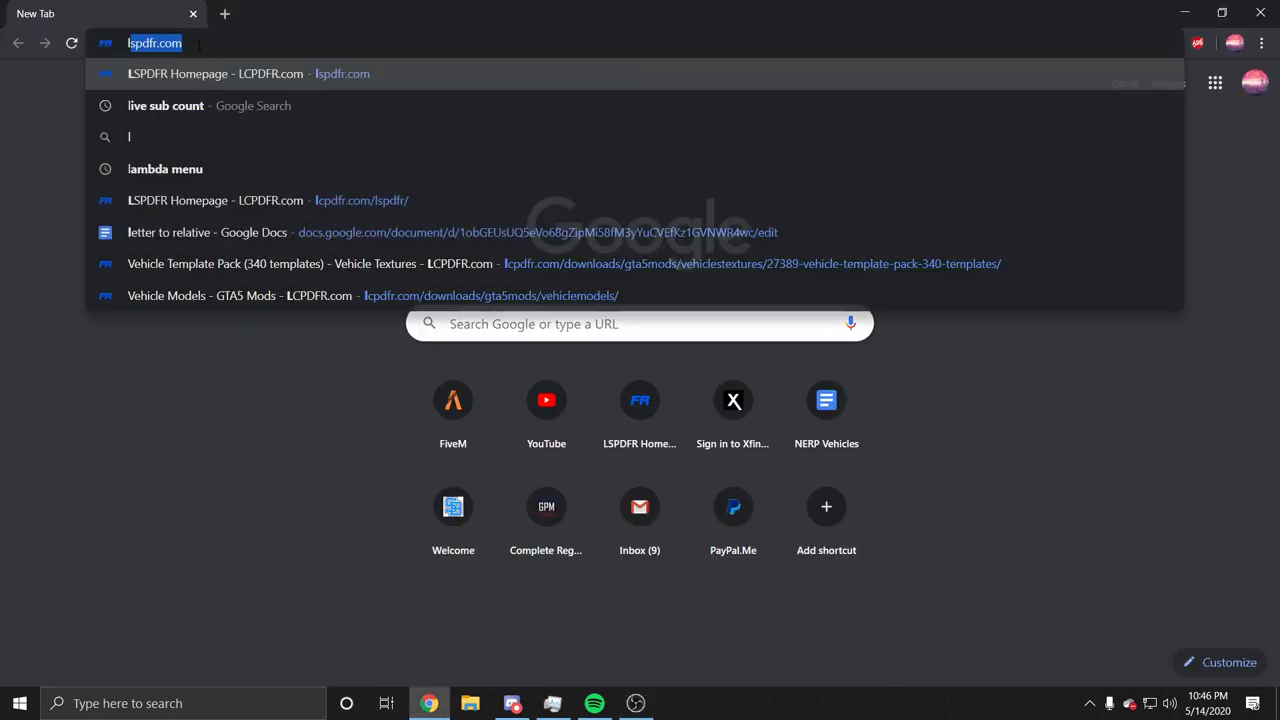
pyautogui.press('BackSpace')
pyautogui.press('BackSpace')
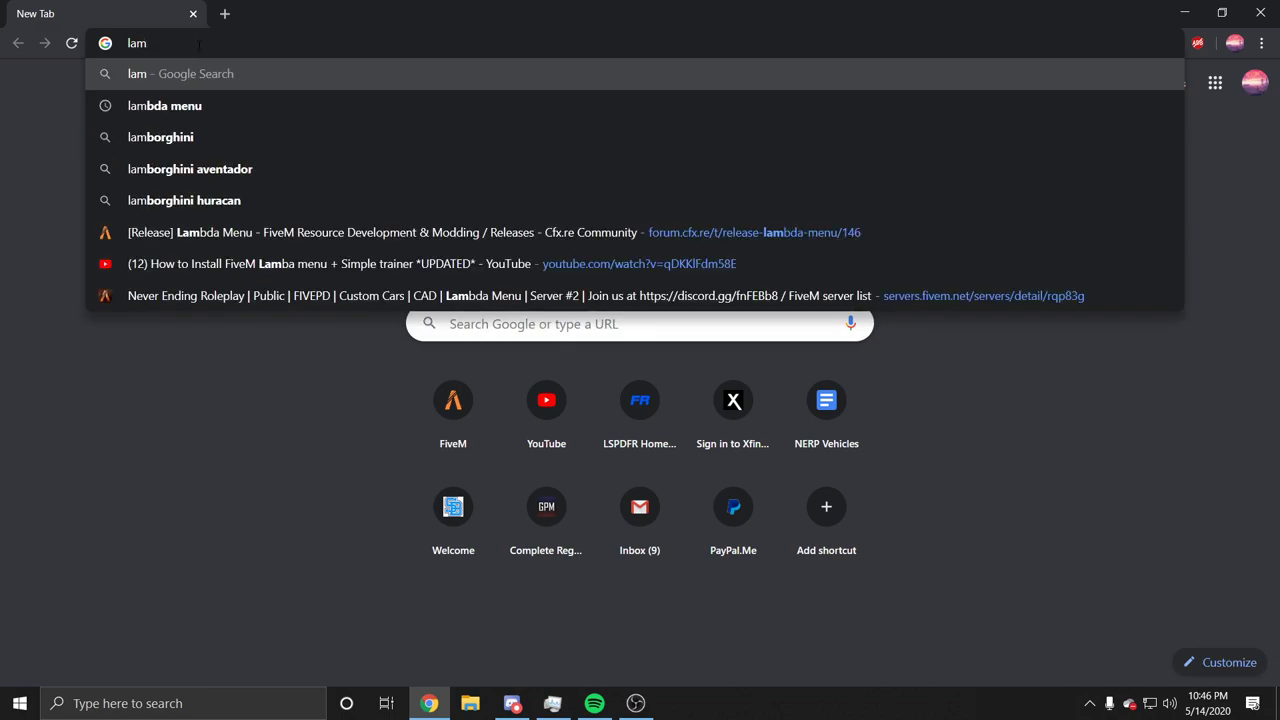
pyautogui.click(138, 100)
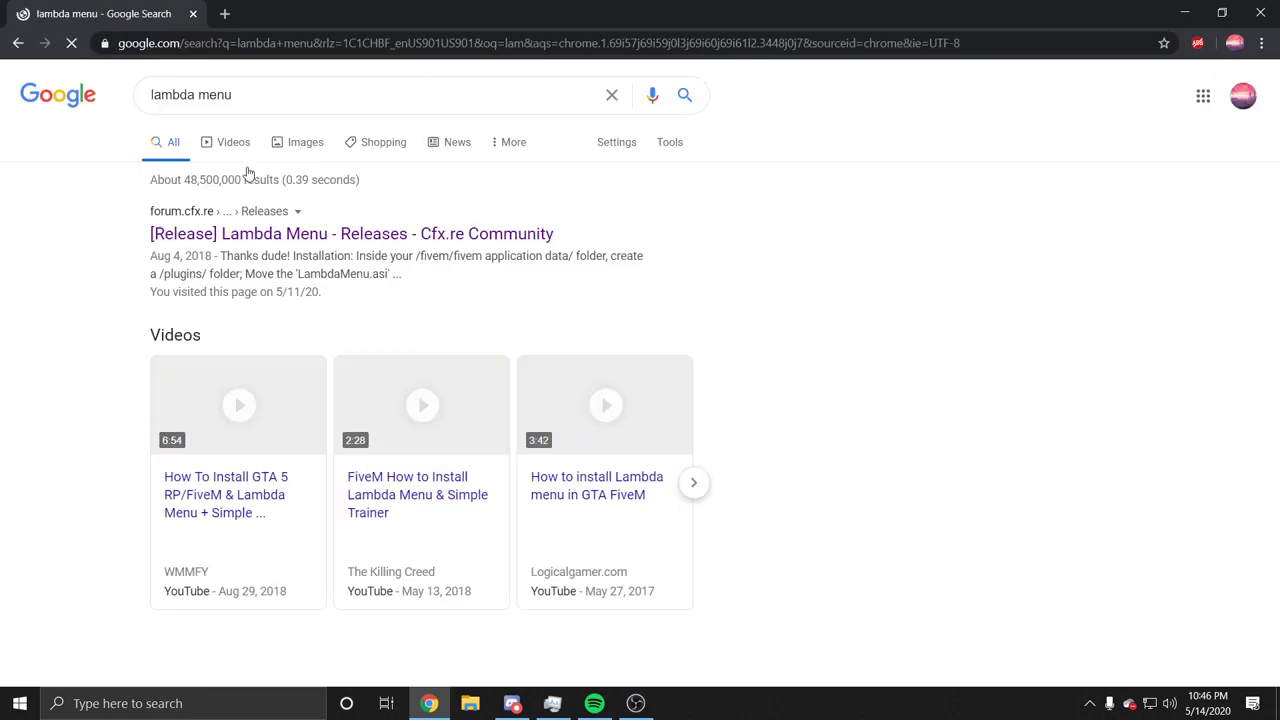
# Open the Cfx.re Lambda Menu thread and select the train images in the first hCaptcha round.
pyautogui.click(252, 226)
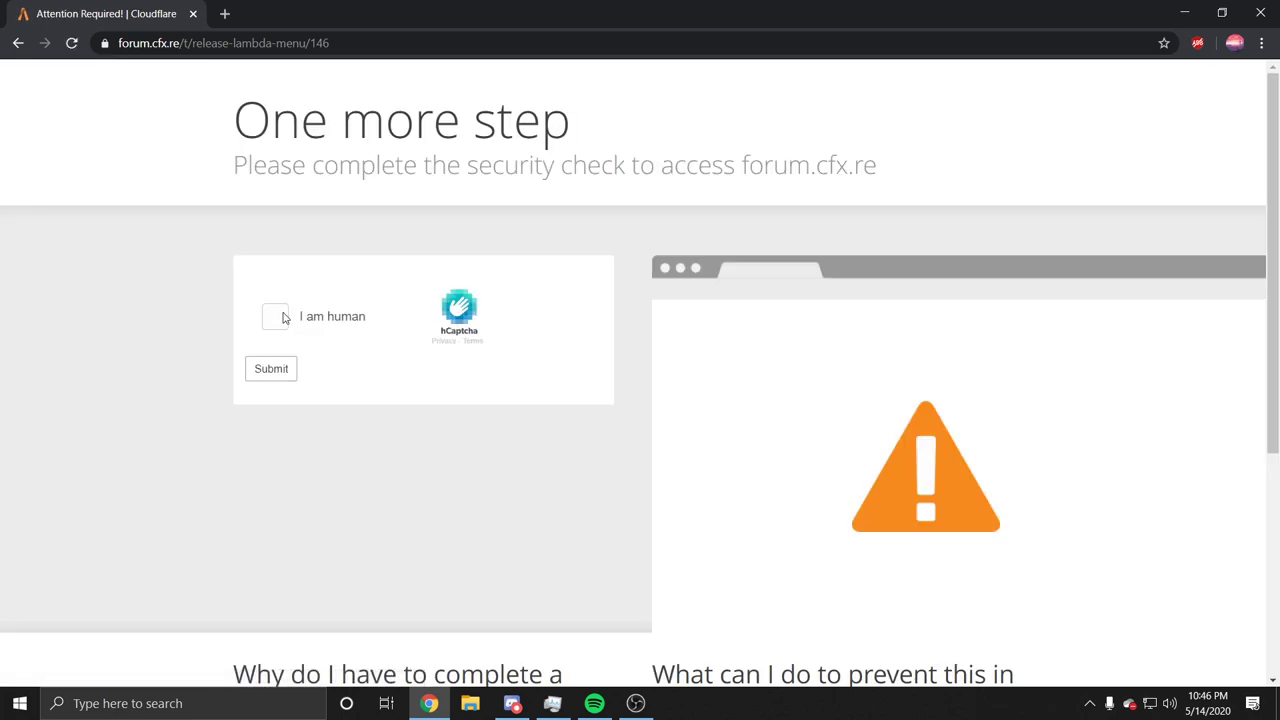
pyautogui.click(276, 316)
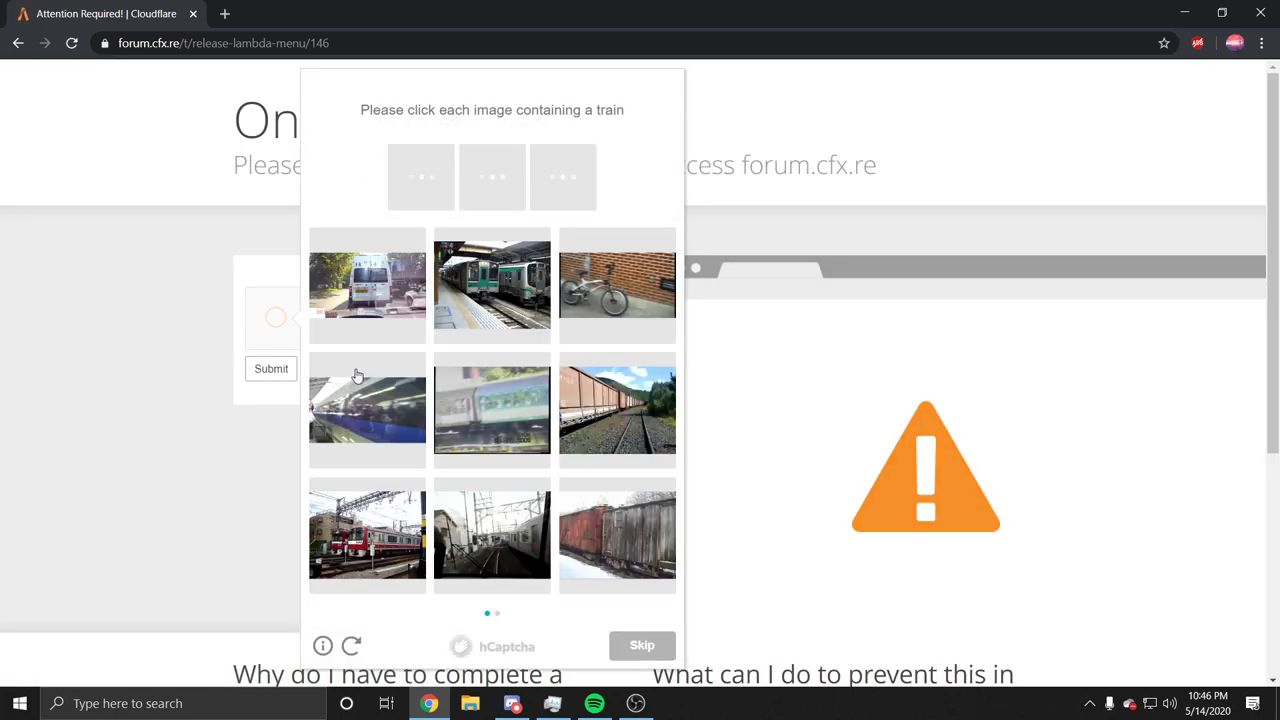
pyautogui.click(496, 291)
pyautogui.click(425, 391)
pyautogui.click(511, 407)
pyautogui.click(590, 399)
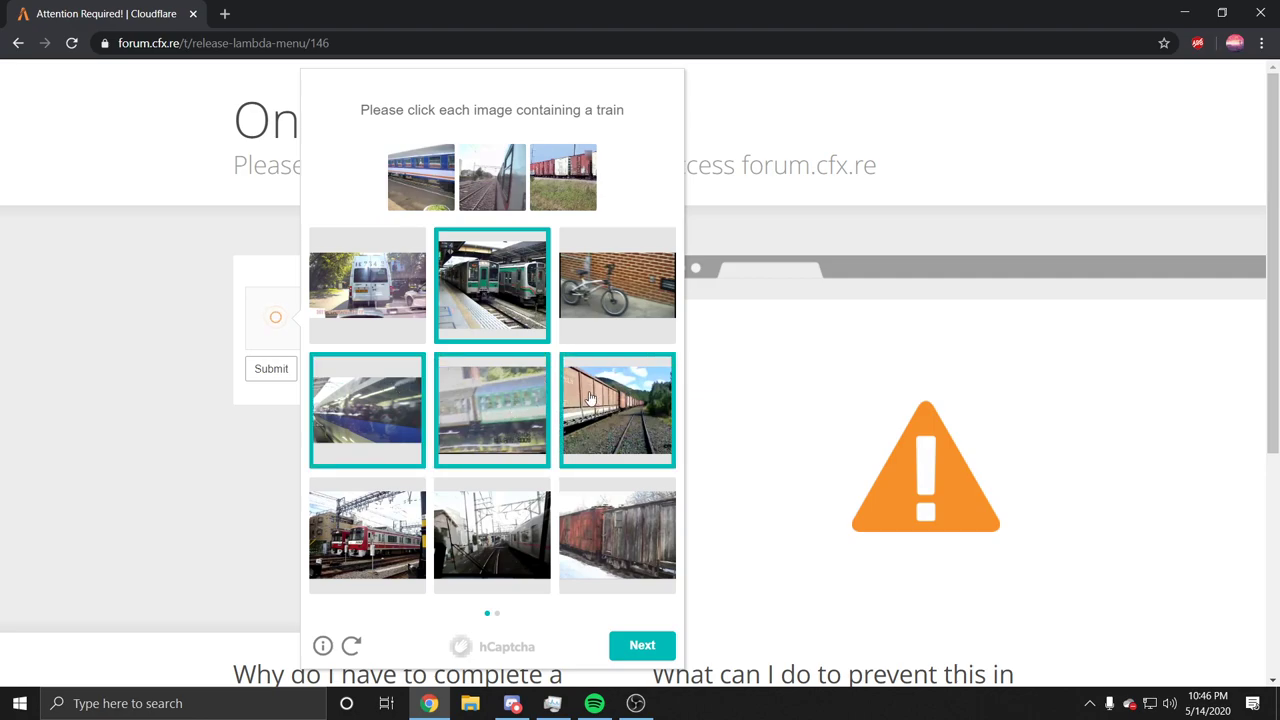
pyautogui.click(388, 522)
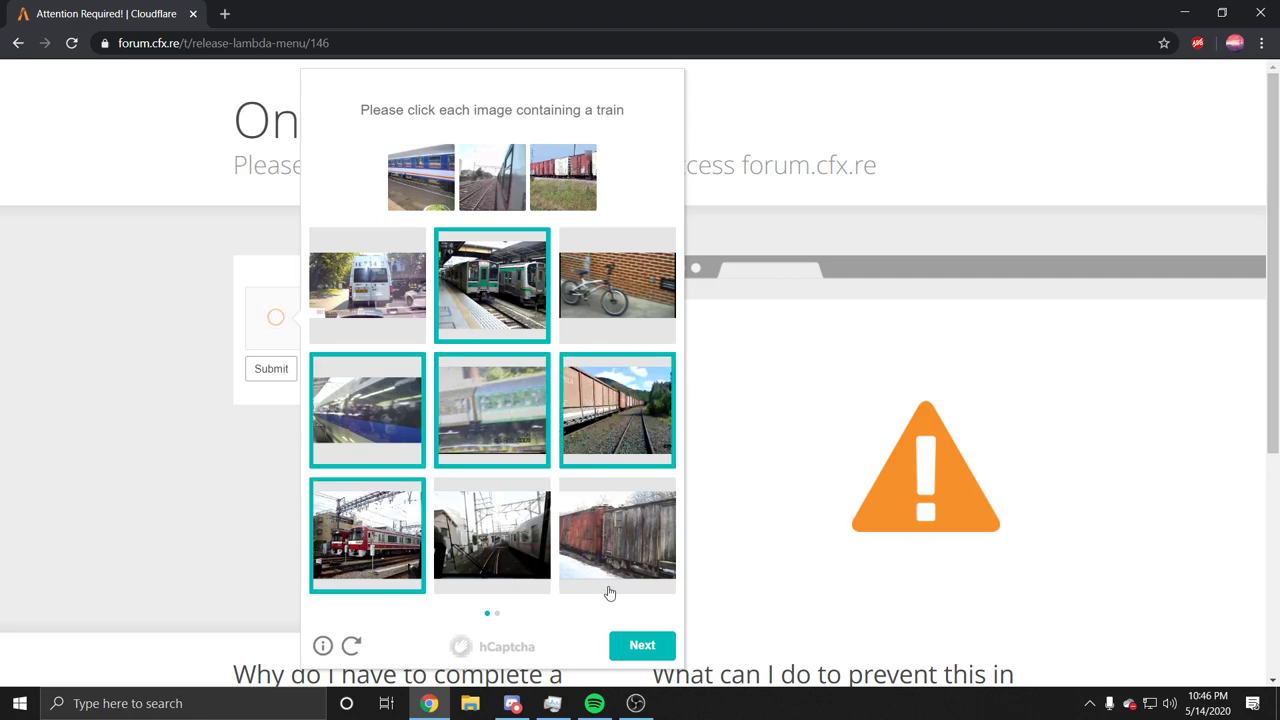
pyautogui.click(598, 552)
pyautogui.click(519, 556)
# Finish the second hCaptcha round and download the LAMBDAMENU zip from the release post.
pyautogui.click(624, 638)
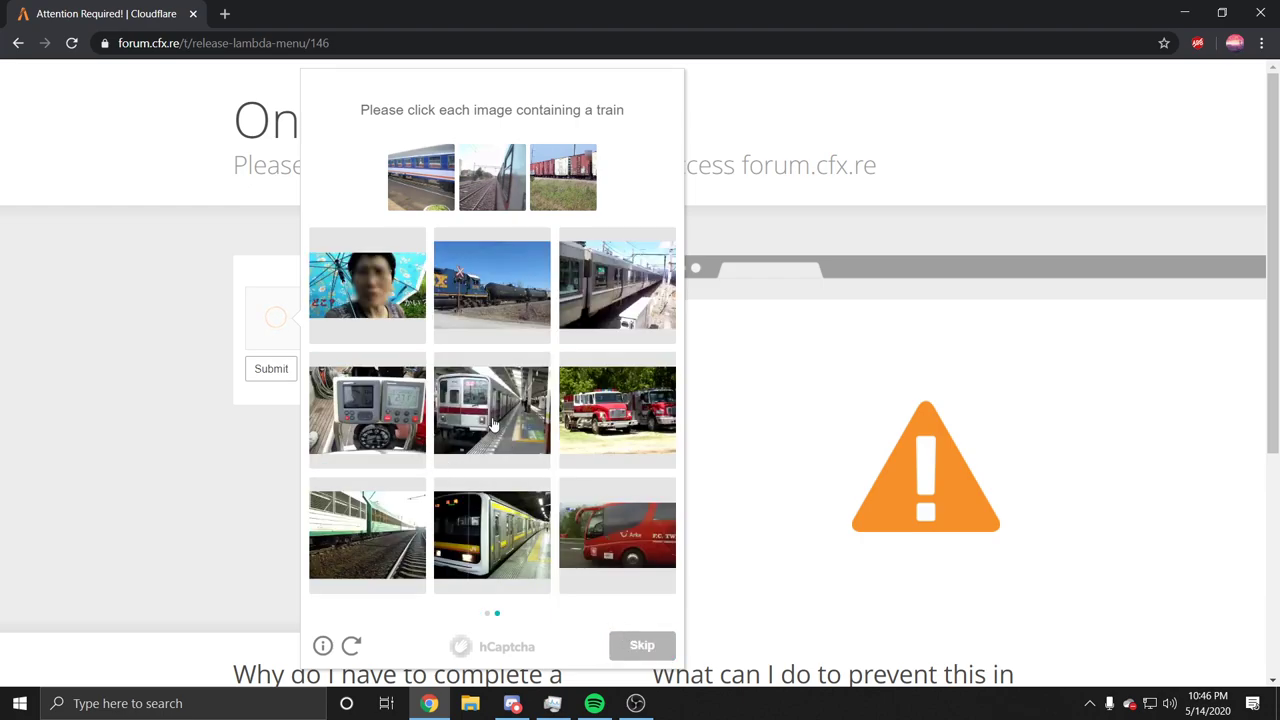
pyautogui.click(493, 425)
pyautogui.click(455, 514)
pyautogui.click(368, 525)
pyautogui.click(612, 338)
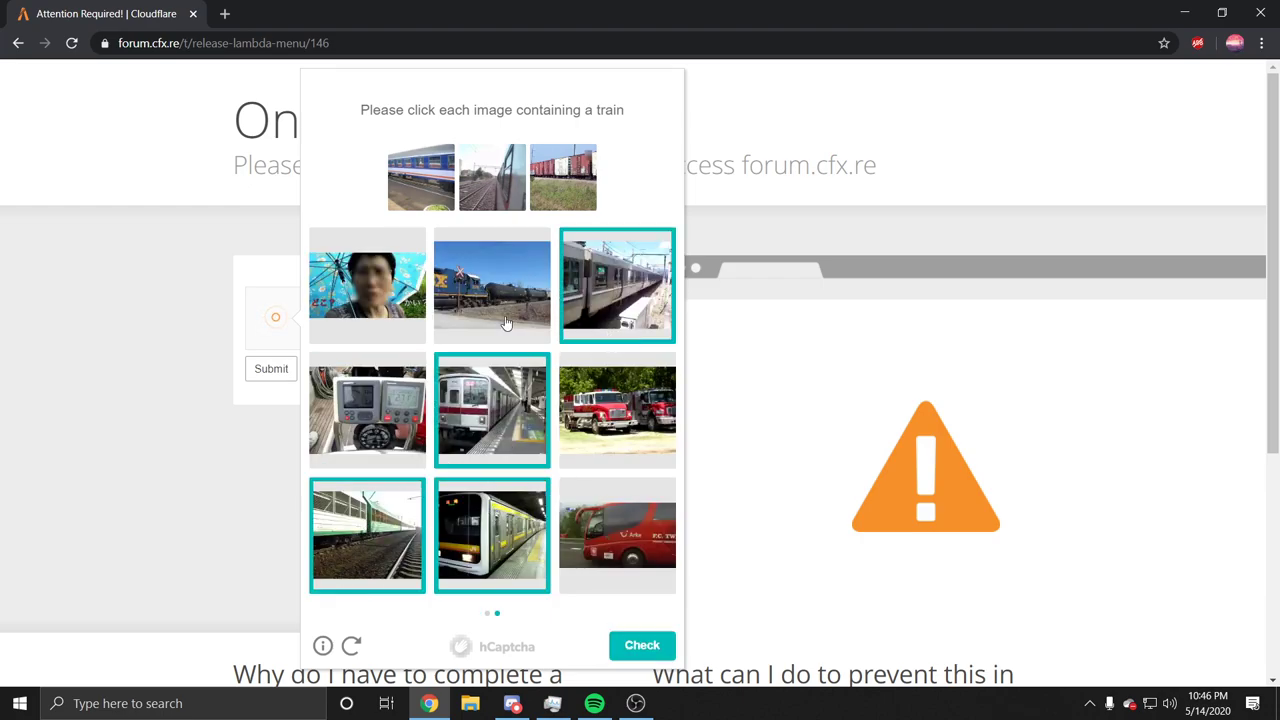
pyautogui.click(503, 323)
pyautogui.click(660, 647)
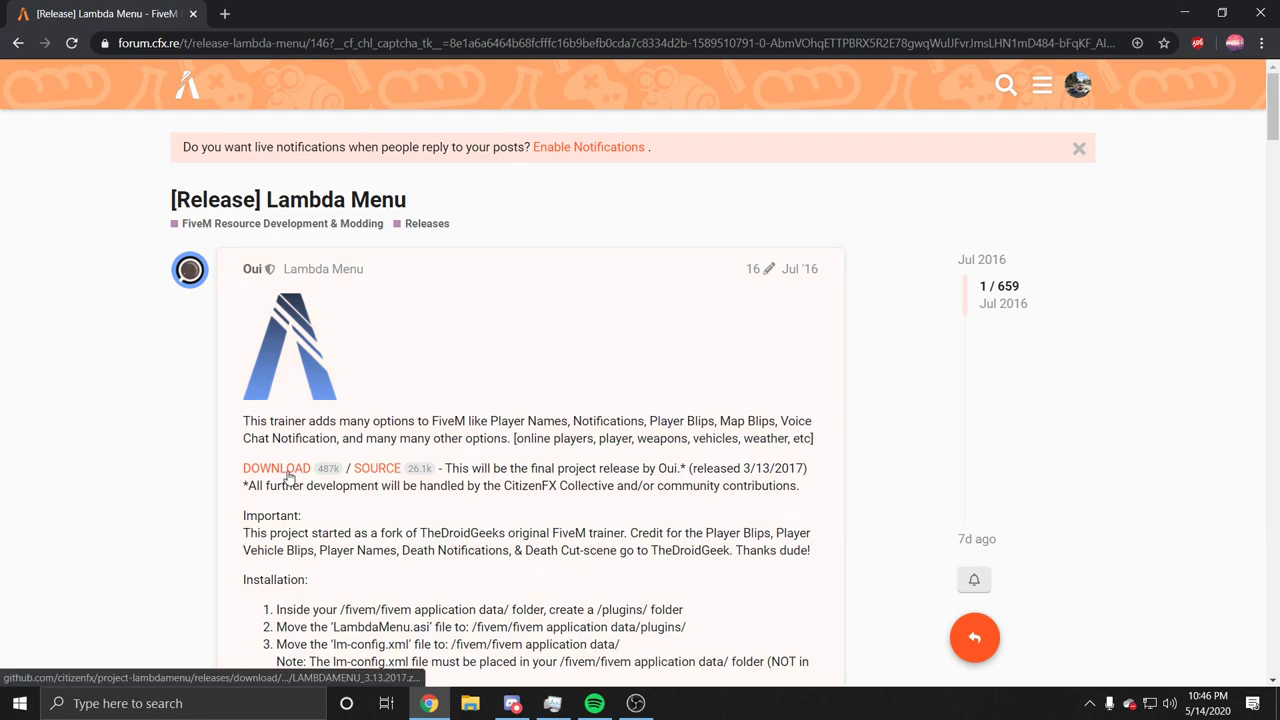
pyautogui.click(289, 478)
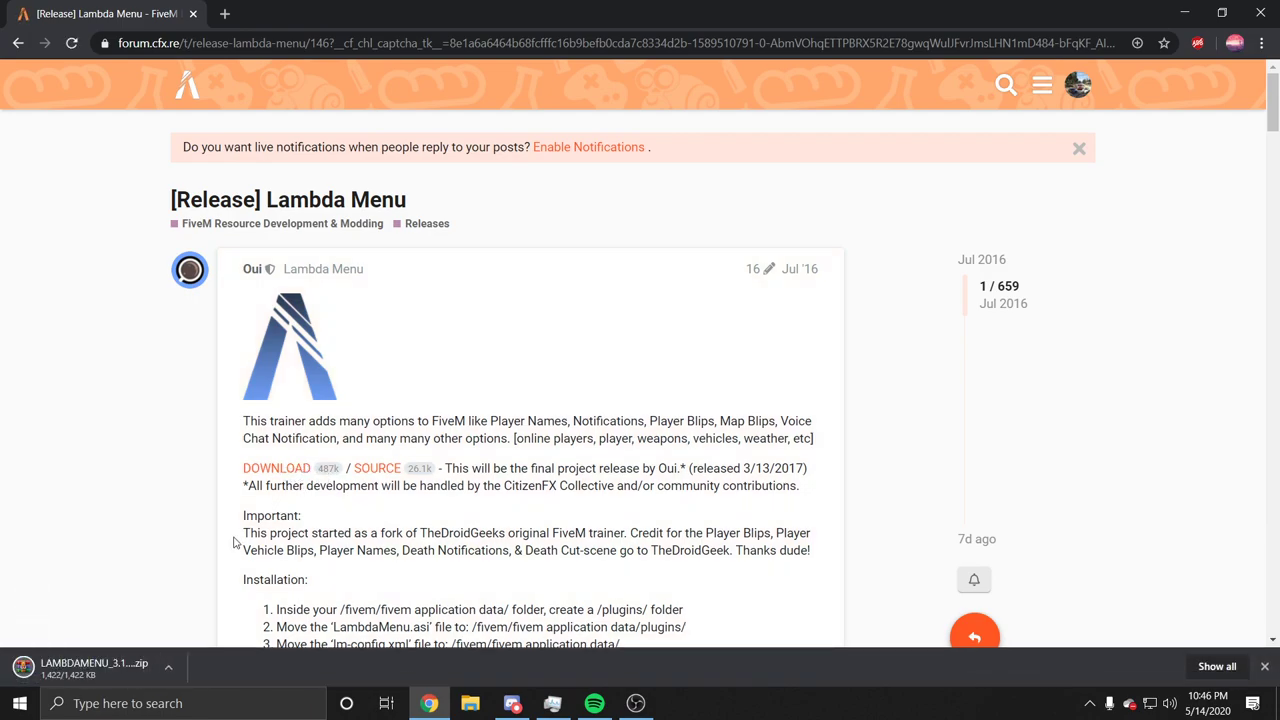
pyautogui.click(220, 45)
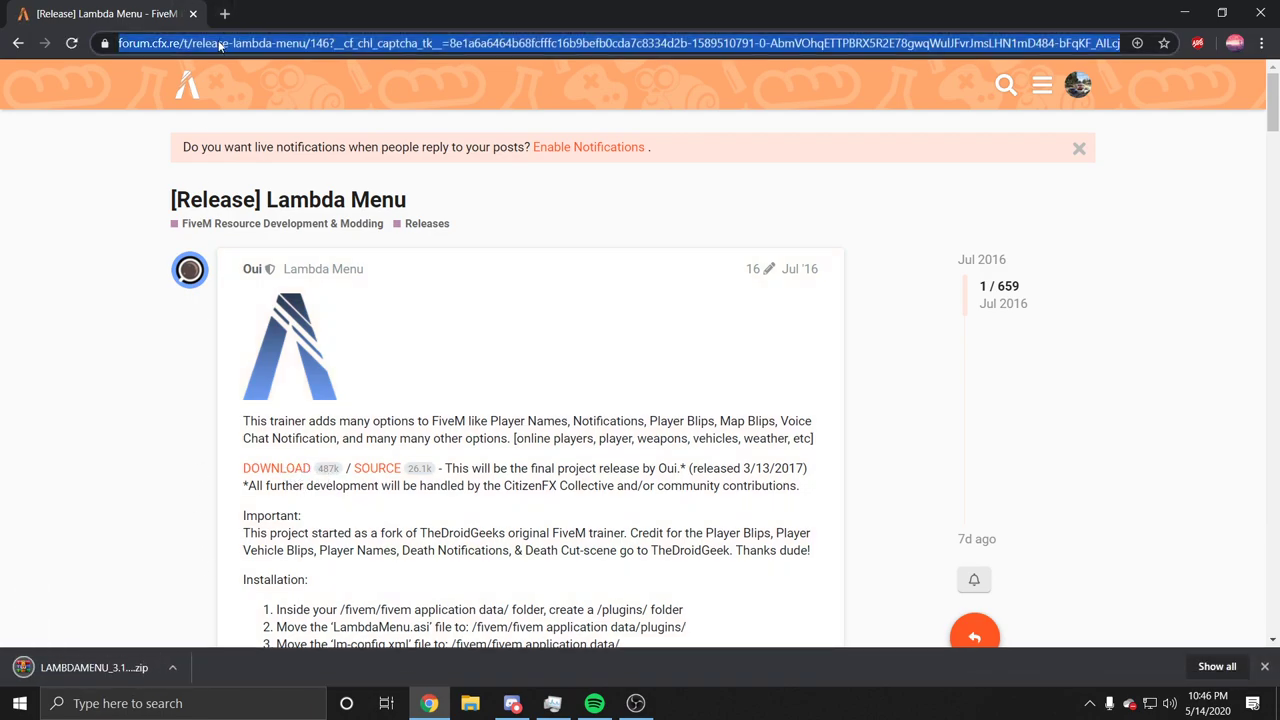
# Reach GTA5-Mods.com through a Google search and search the site for 'simple trainer'.
pyautogui.write('gta')
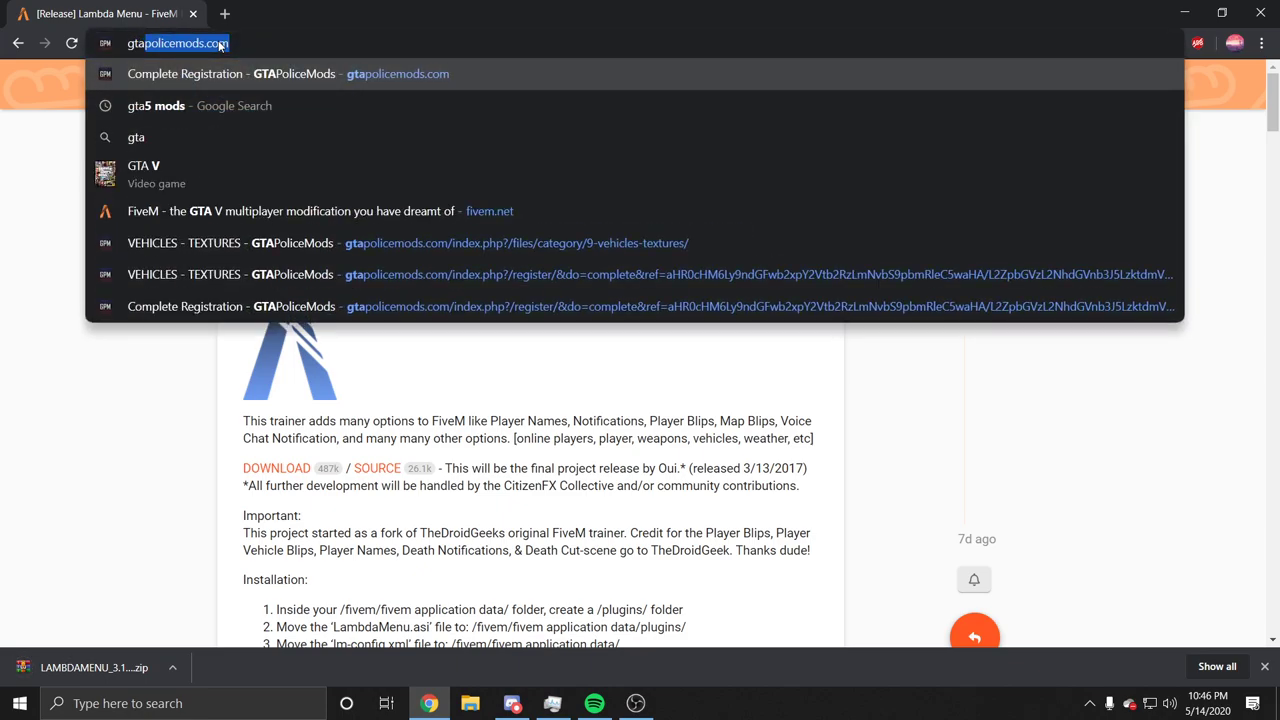
pyautogui.write('5mods')
pyautogui.press('Return')
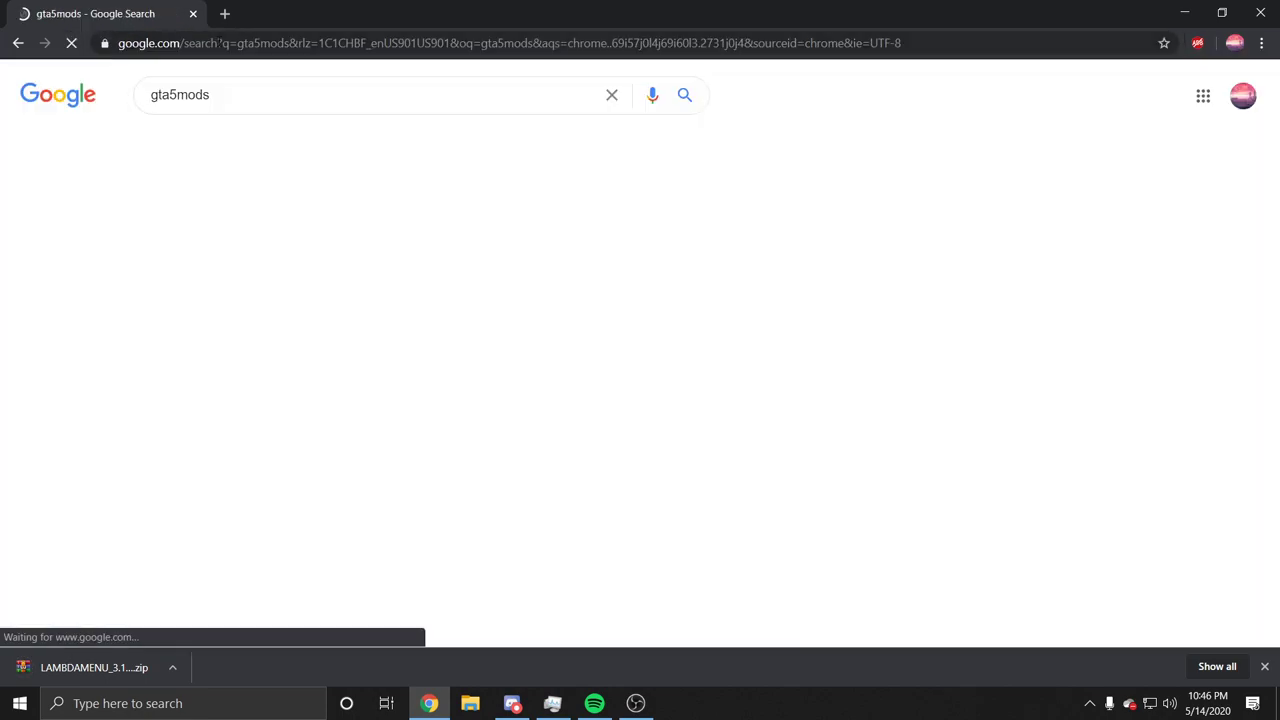
pyautogui.click(240, 248)
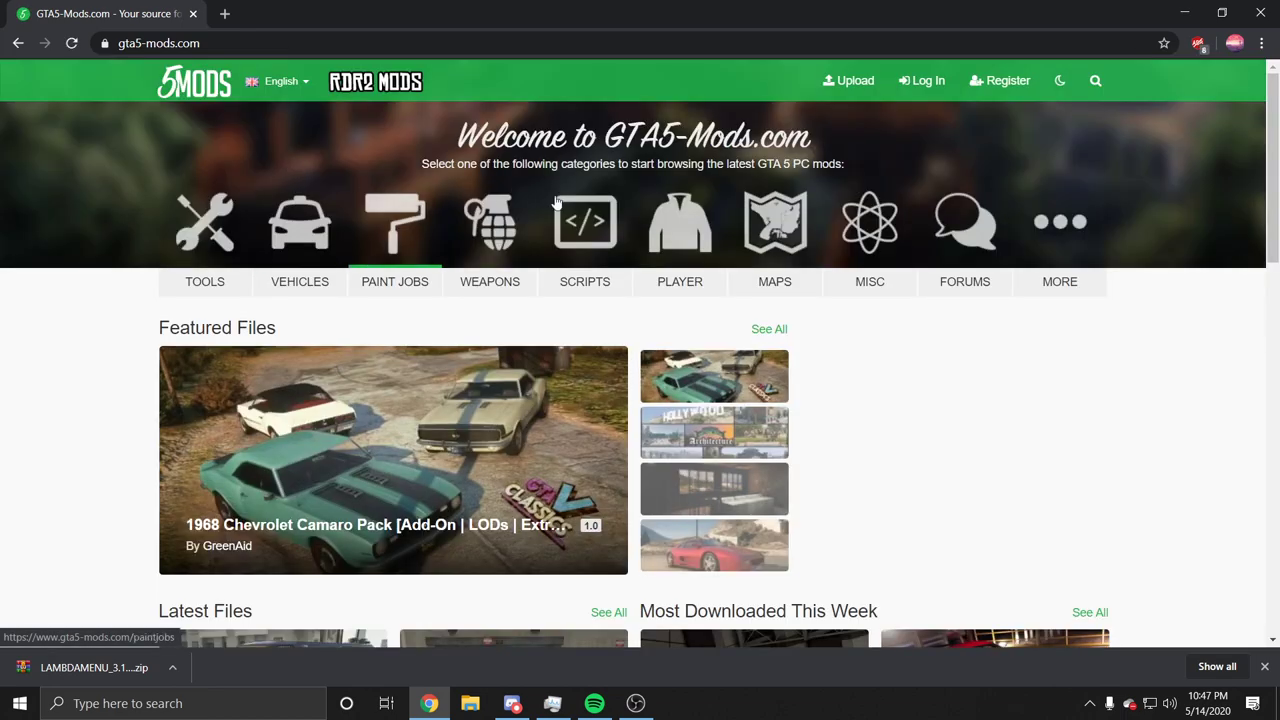
pyautogui.click(1096, 82)
pyautogui.write('s')
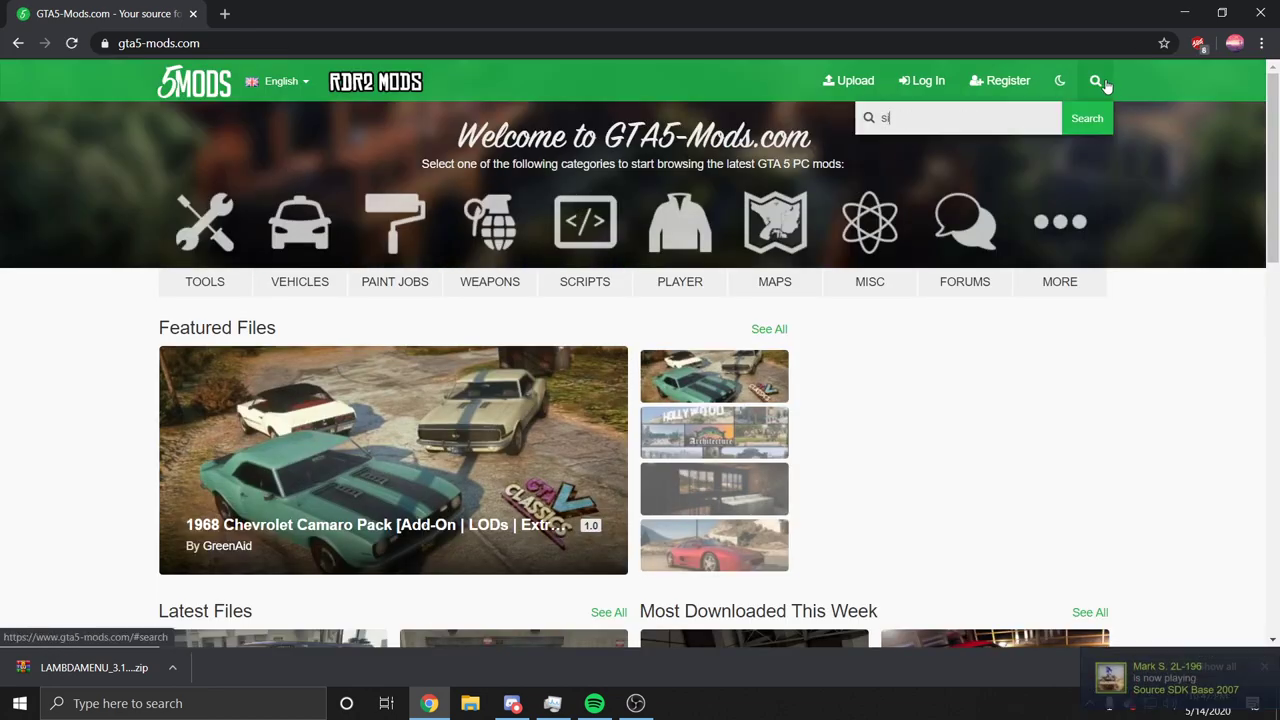
pyautogui.write('imple')
pyautogui.write('raine')
pyautogui.press('Return')
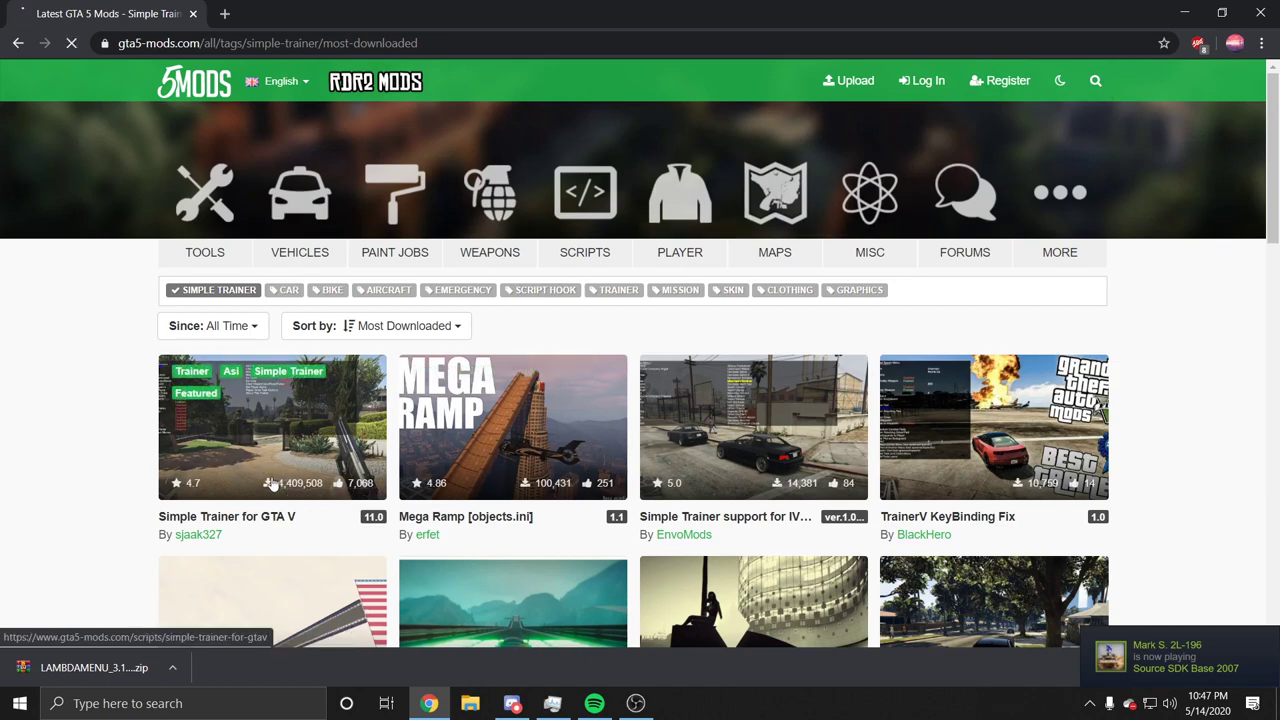
# Download Simple Trainer for GTA V, then open the LAMBDAMENU zip and TrainerV rar.
pyautogui.click(271, 484)
pyautogui.click(345, 384)
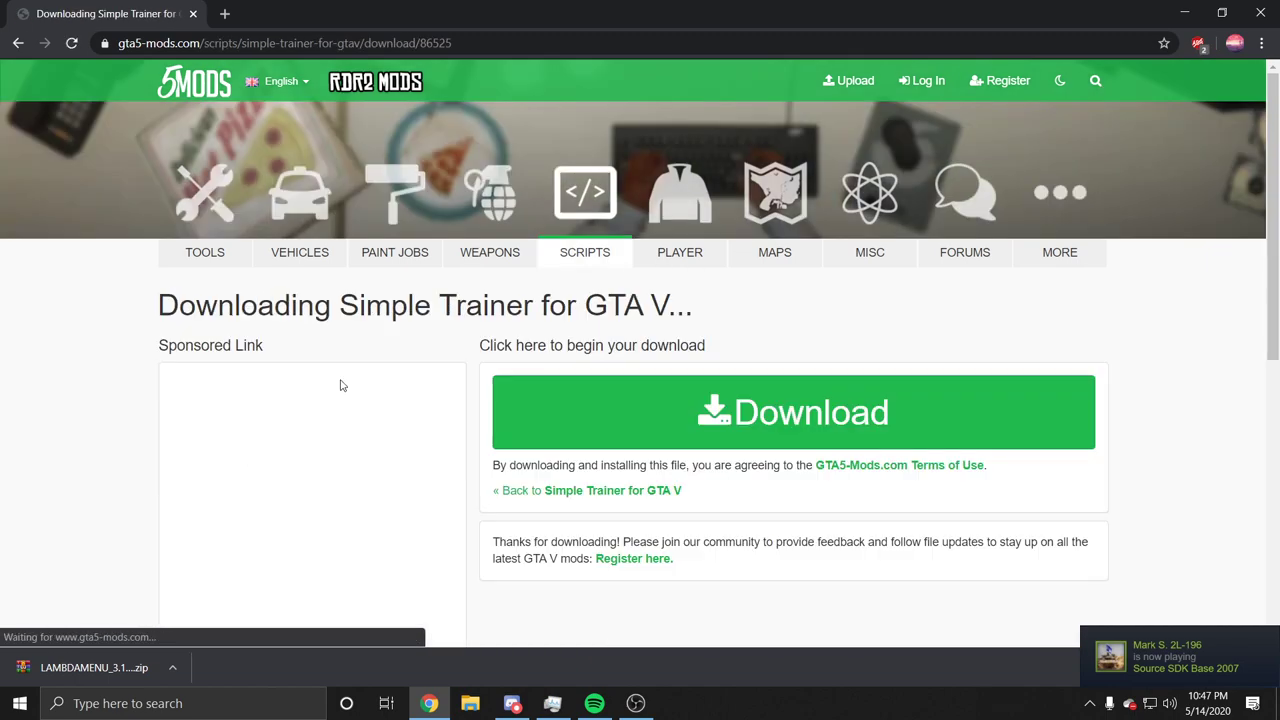
pyautogui.click(540, 443)
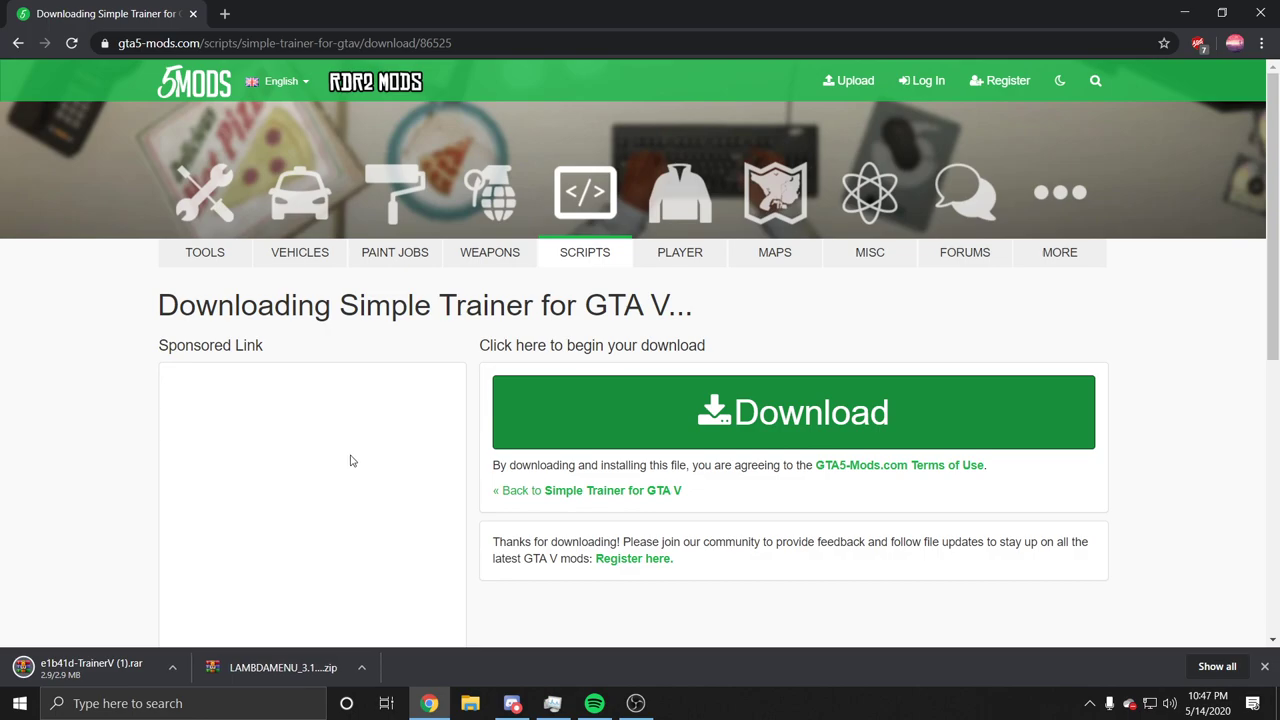
pyautogui.click(258, 673)
pyautogui.click(137, 671)
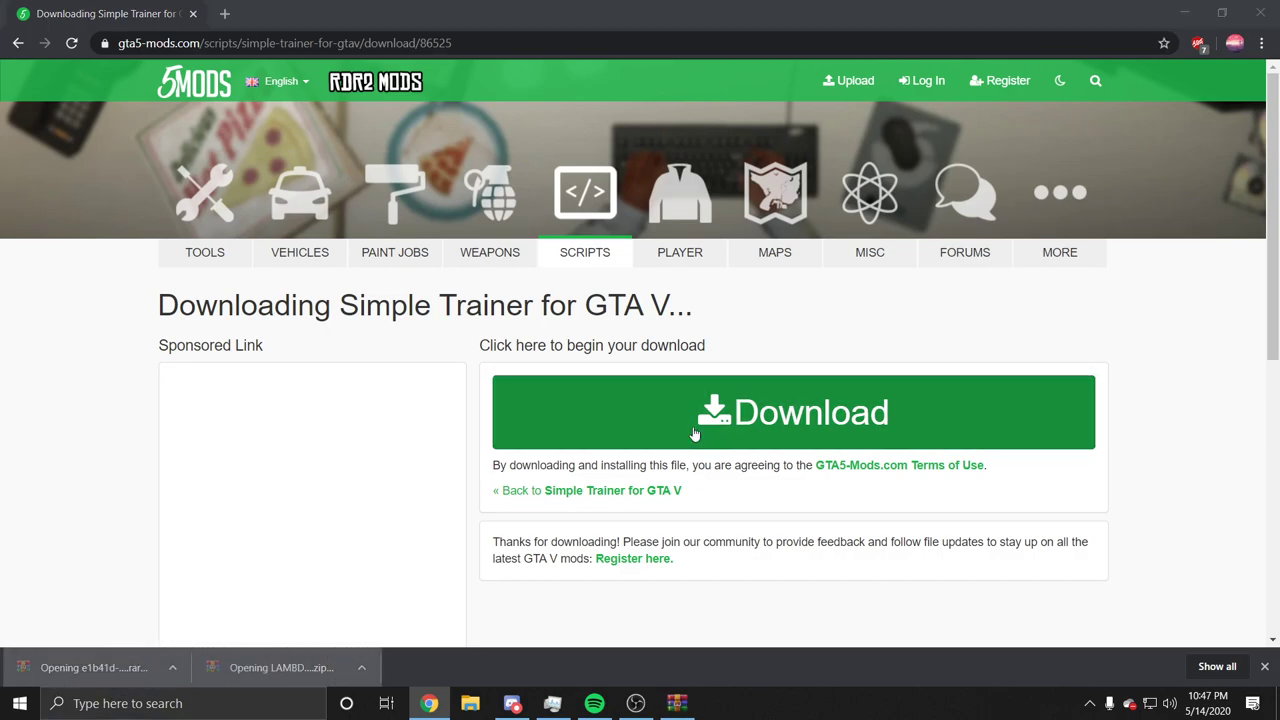
# Go to FiveM's install folder, open FiveM Application Data > plugins and delete its four old files.
pyautogui.click(1185, 12)
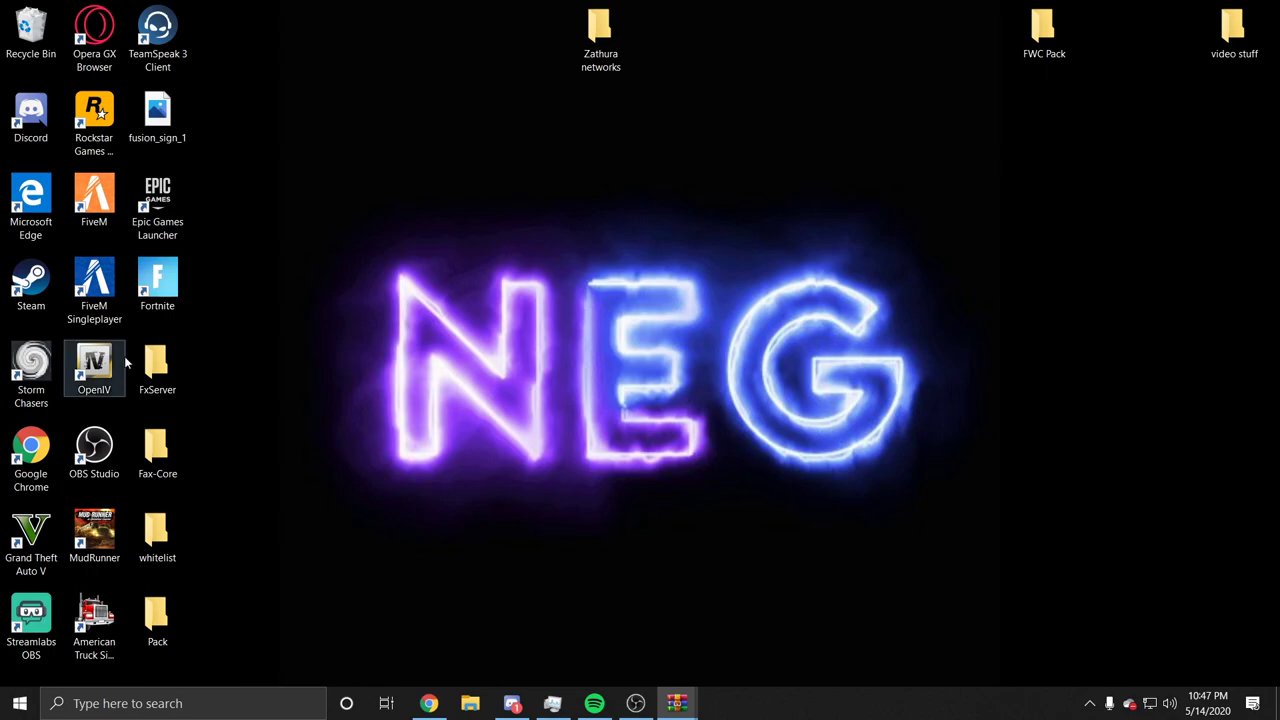
pyautogui.rightClick(103, 207)
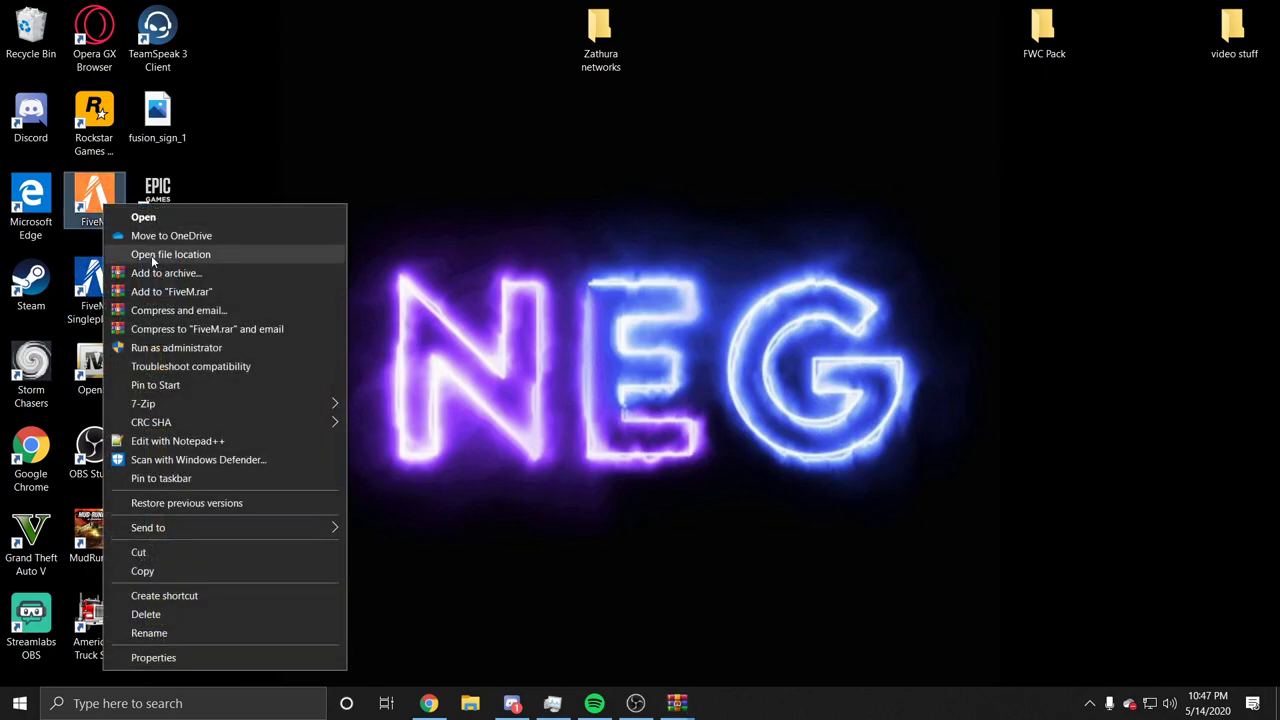
pyautogui.click(195, 254)
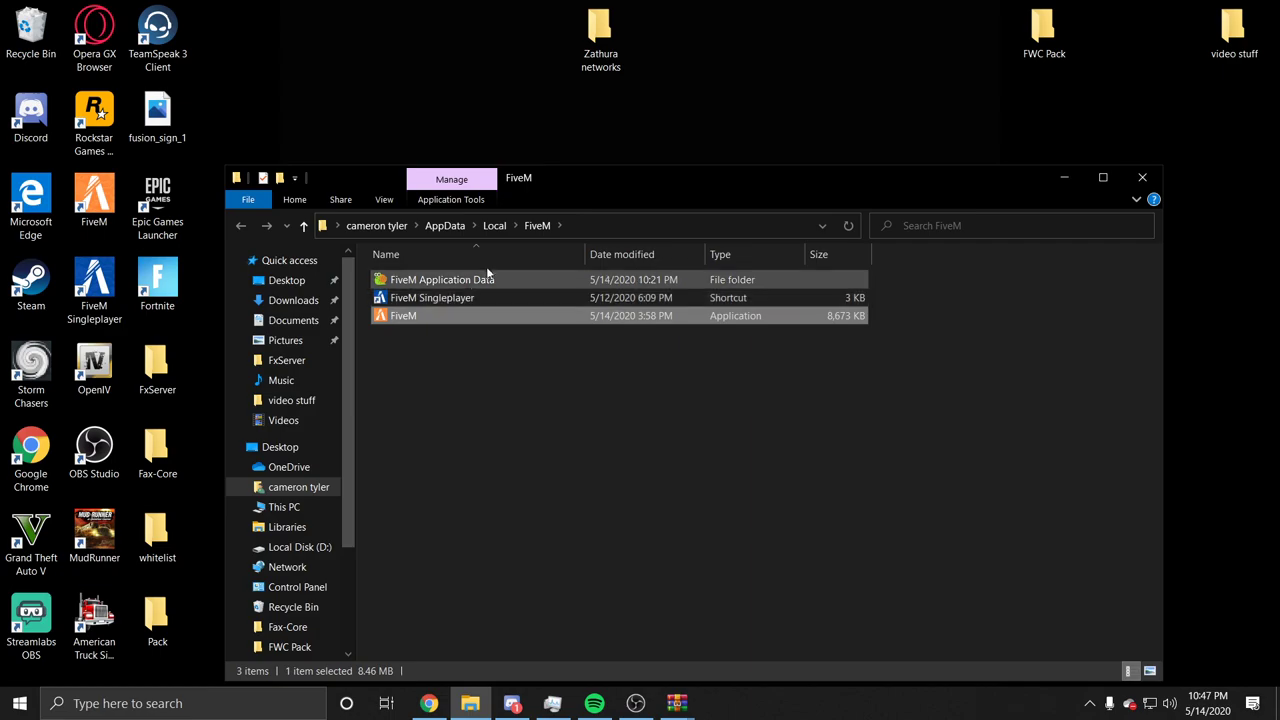
pyautogui.doubleClick(500, 279)
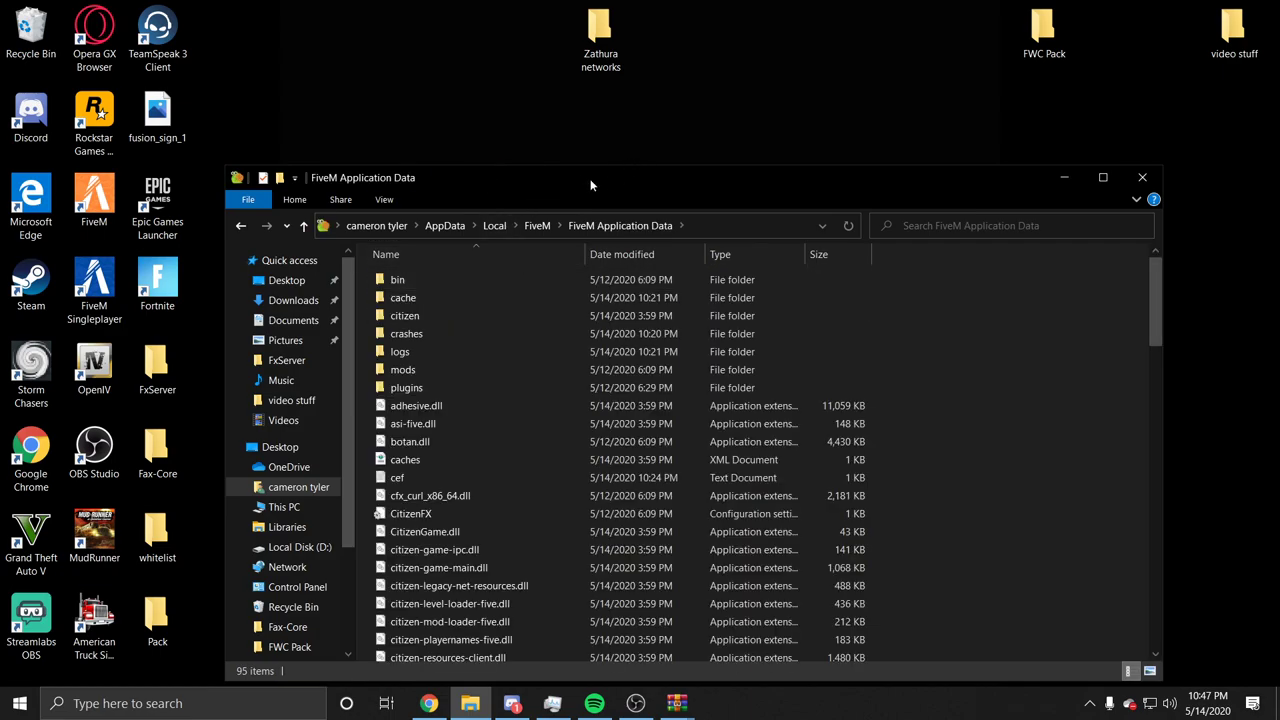
pyautogui.moveTo(590, 185); pyautogui.dragTo(748, 128)
pyautogui.doubleClick(620, 327)
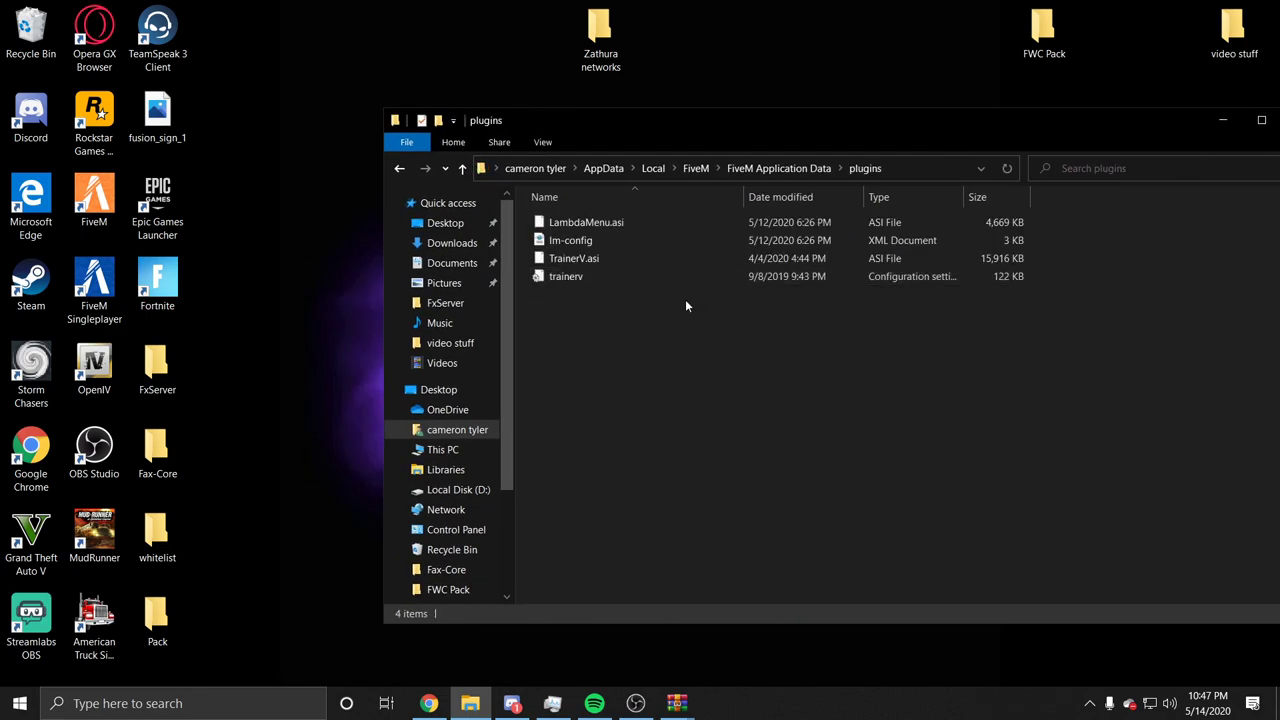
pyautogui.moveTo(634, 348)
pyautogui.mouseDown()
pyautogui.moveTo(602, 240)
pyautogui.moveTo(631, 320)
pyautogui.mouseUp()
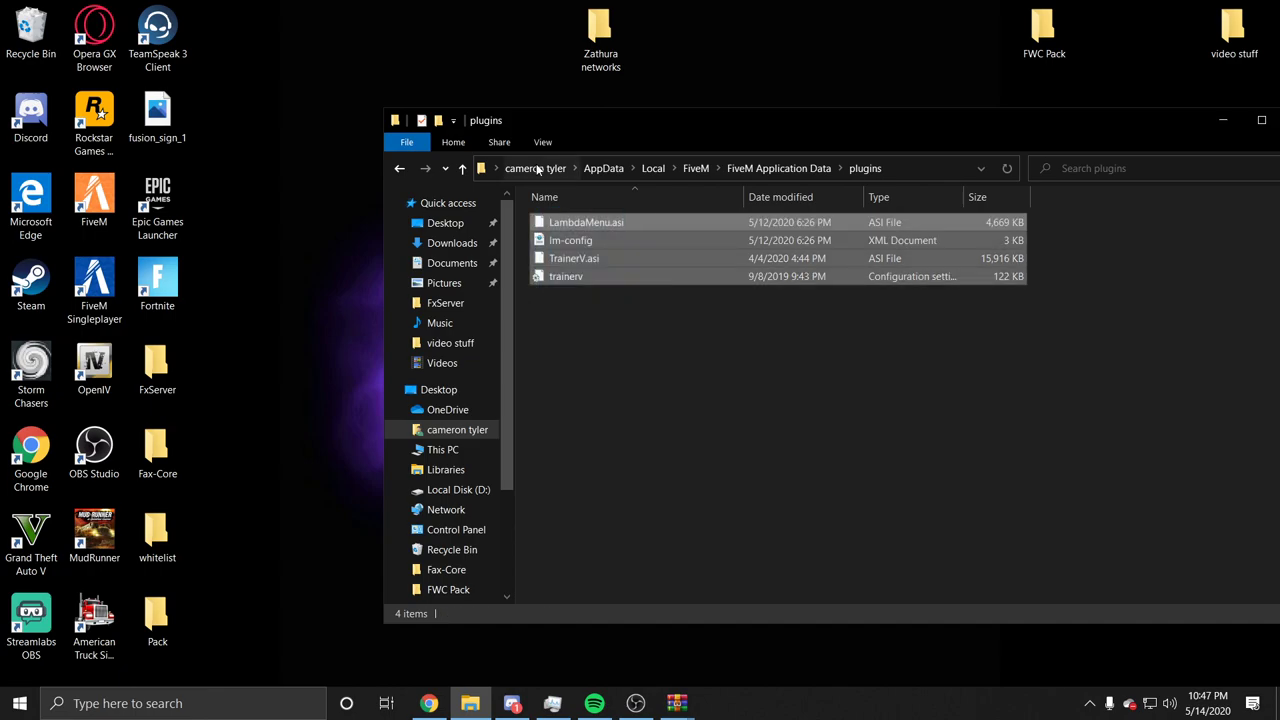
pyautogui.press('Delete')
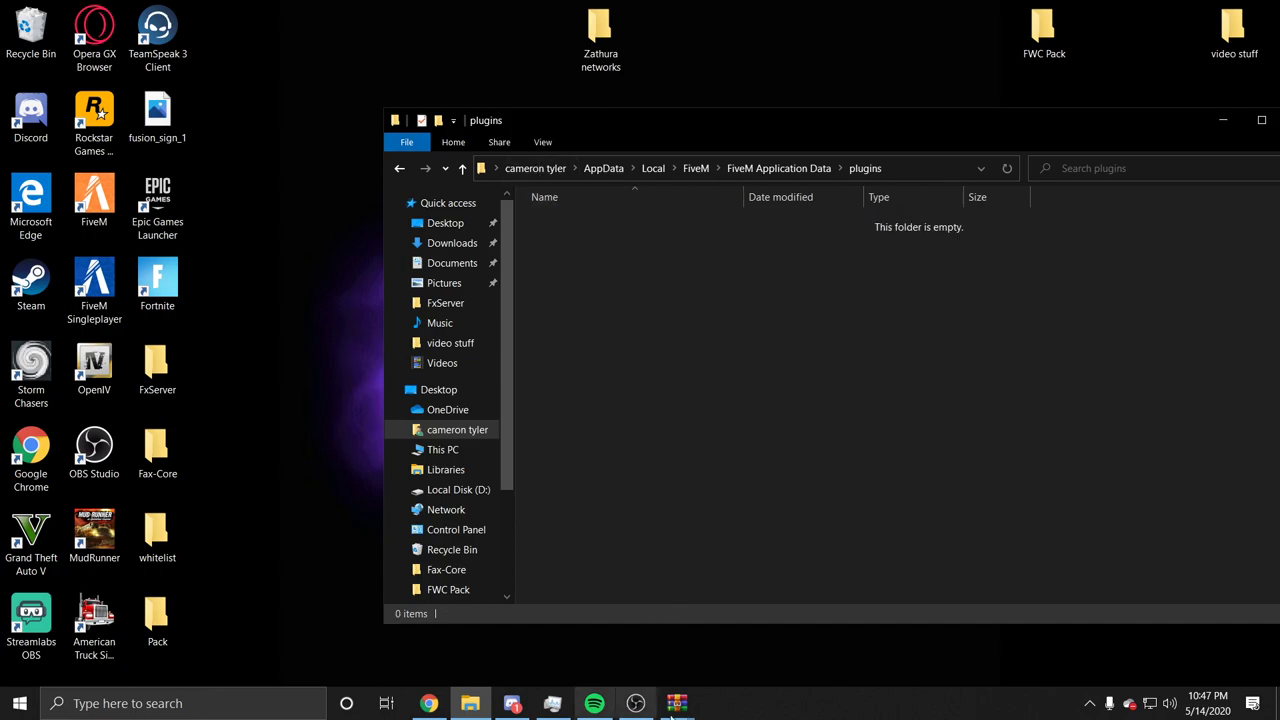
# Extract LambdaMenu.asi and lm-config.xml from the LAMBDAMENU archive into plugins.
pyautogui.click(676, 705)
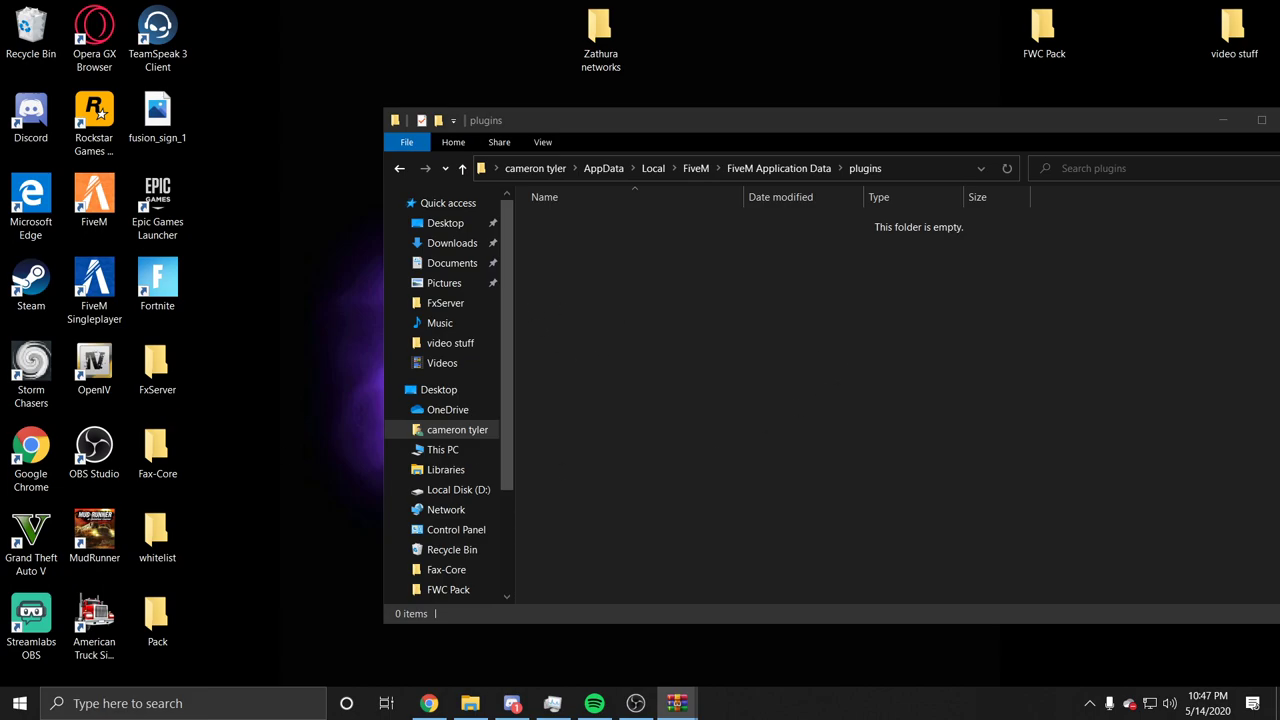
pyautogui.moveTo(474, 327); pyautogui.dragTo(266, 236)
pyautogui.click(218, 341)
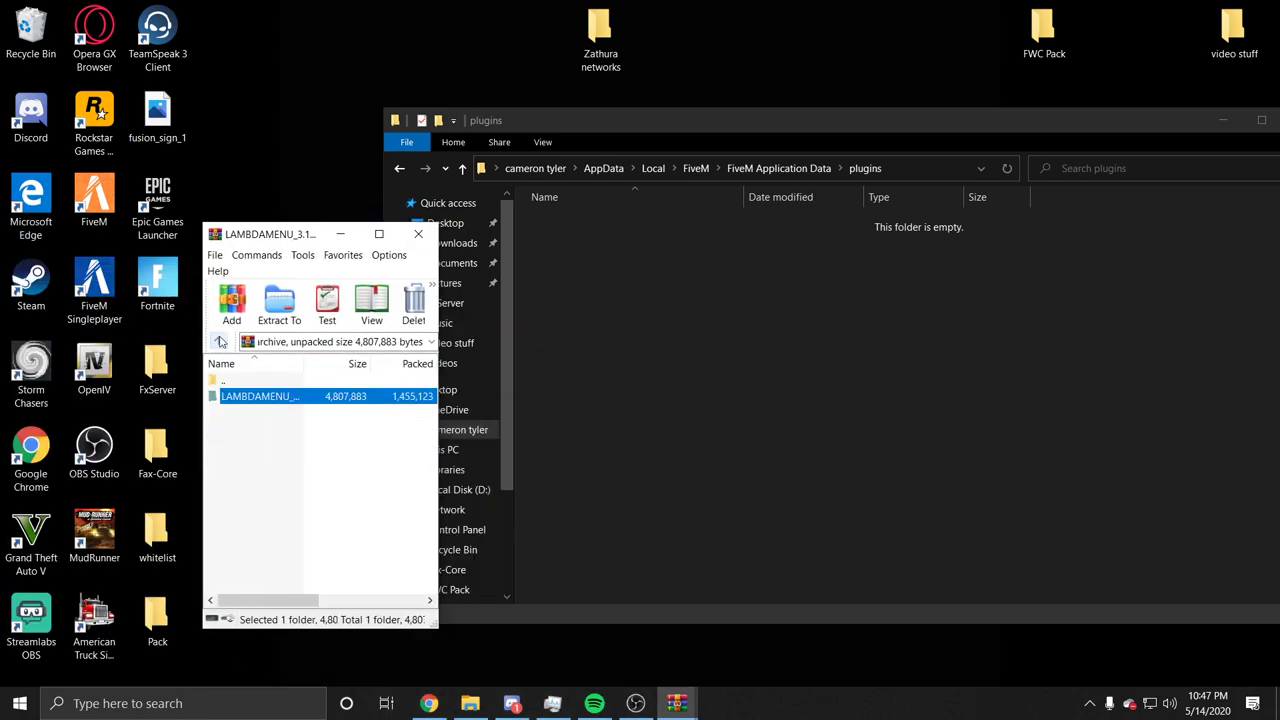
pyautogui.doubleClick(248, 397)
pyautogui.moveTo(305, 495)
pyautogui.mouseDown()
pyautogui.moveTo(252, 430)
pyautogui.moveTo(248, 444)
pyautogui.mouseUp()
pyautogui.moveTo(675, 437); pyautogui.dragTo(709, 417)
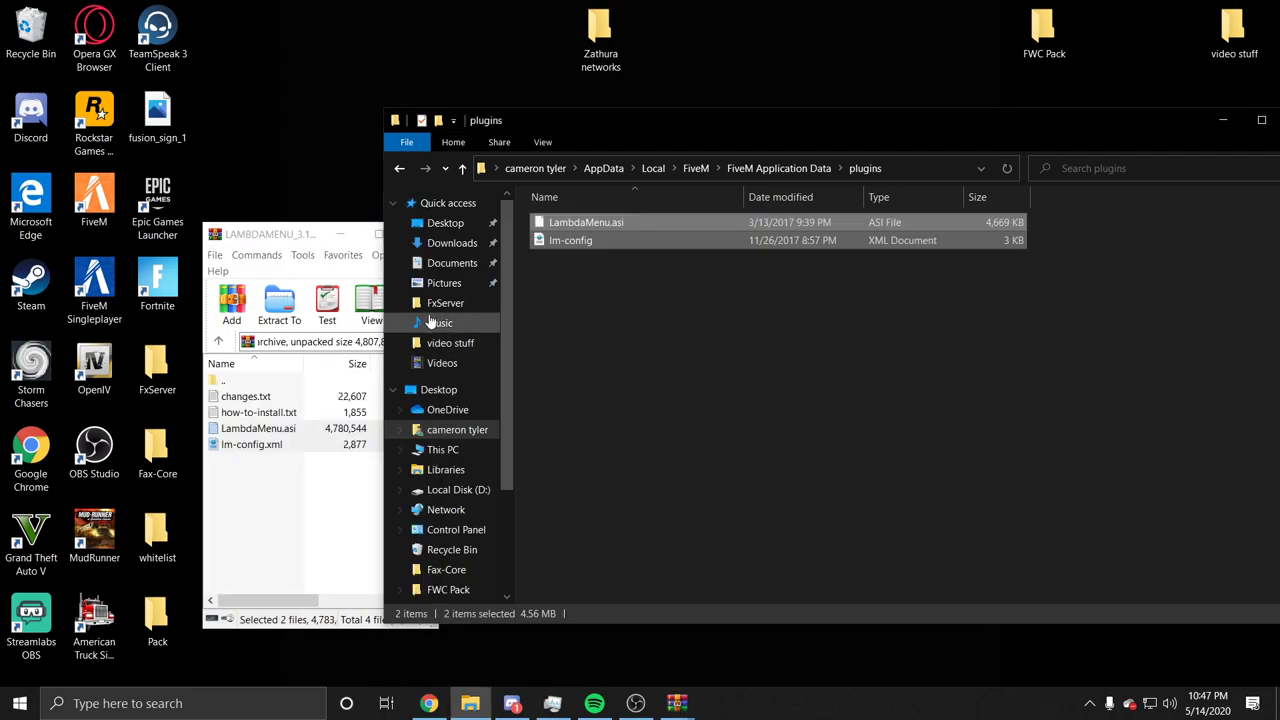
pyautogui.moveTo(309, 237); pyautogui.dragTo(255, 236)
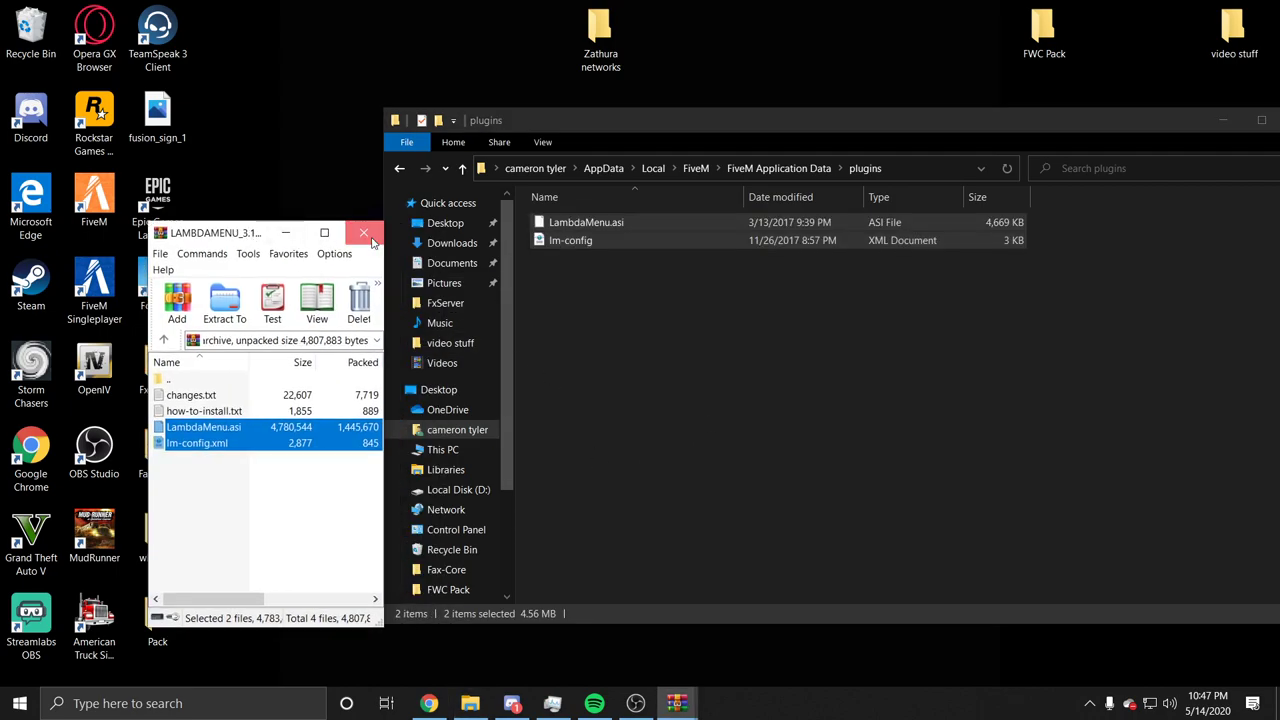
pyautogui.click(374, 243)
# Extract TrainerV.asi and trainerv.ini from the TrainerV archive into plugins.
pyautogui.doubleClick(183, 183)
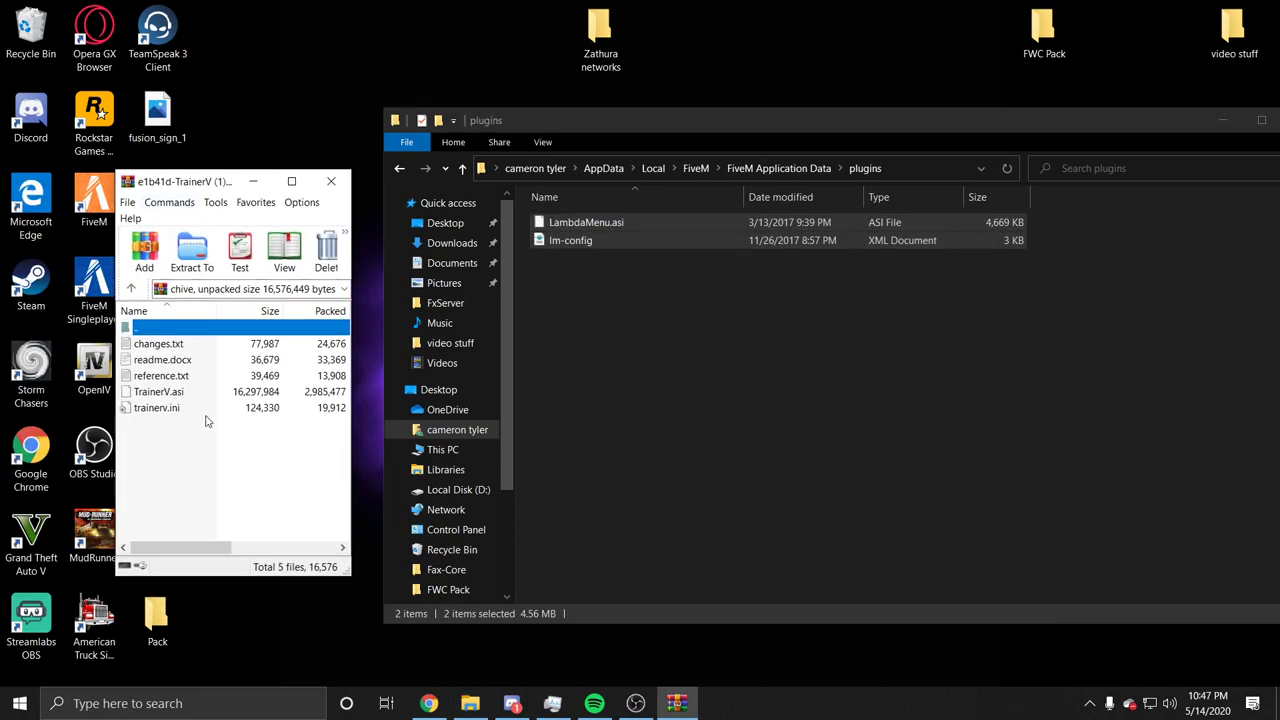
pyautogui.click(205, 441)
pyautogui.moveTo(203, 437); pyautogui.dragTo(165, 394)
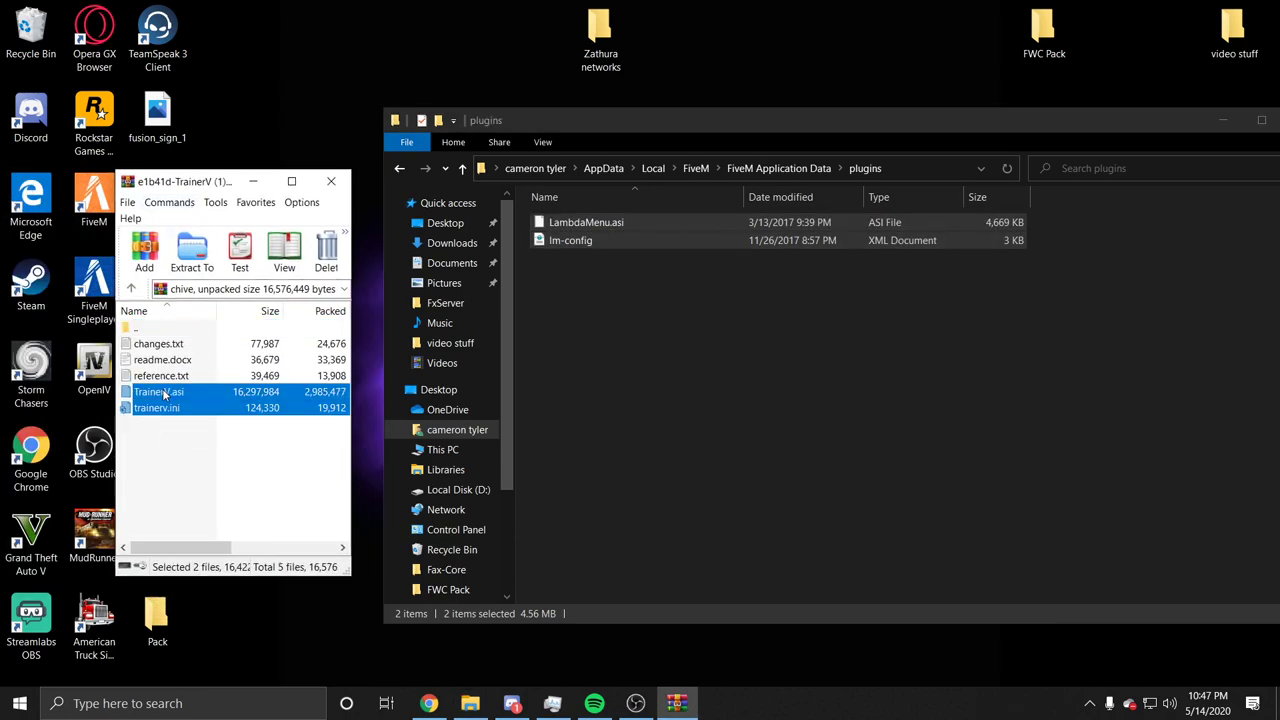
pyautogui.moveTo(688, 378); pyautogui.dragTo(688, 380)
pyautogui.click(331, 181)
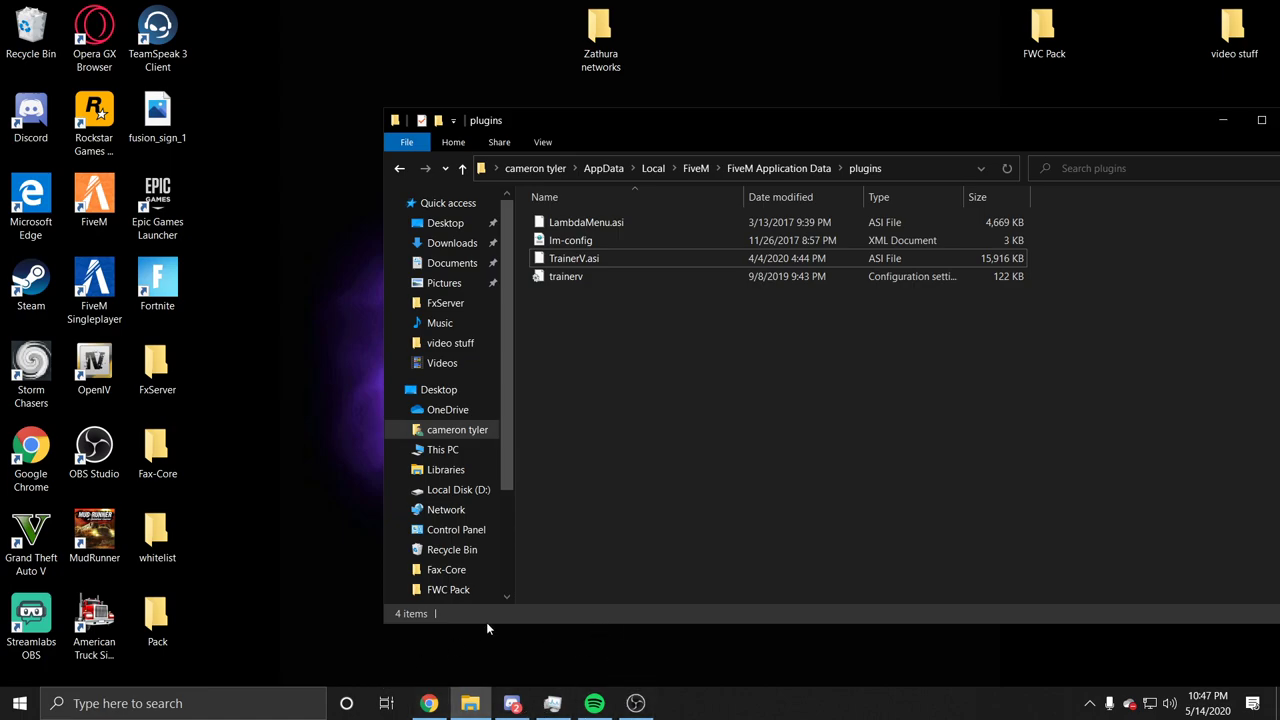
# Search GTA5-Mods for 'open interiors', download Open All Interiors and open its rar.
pyautogui.click(429, 703)
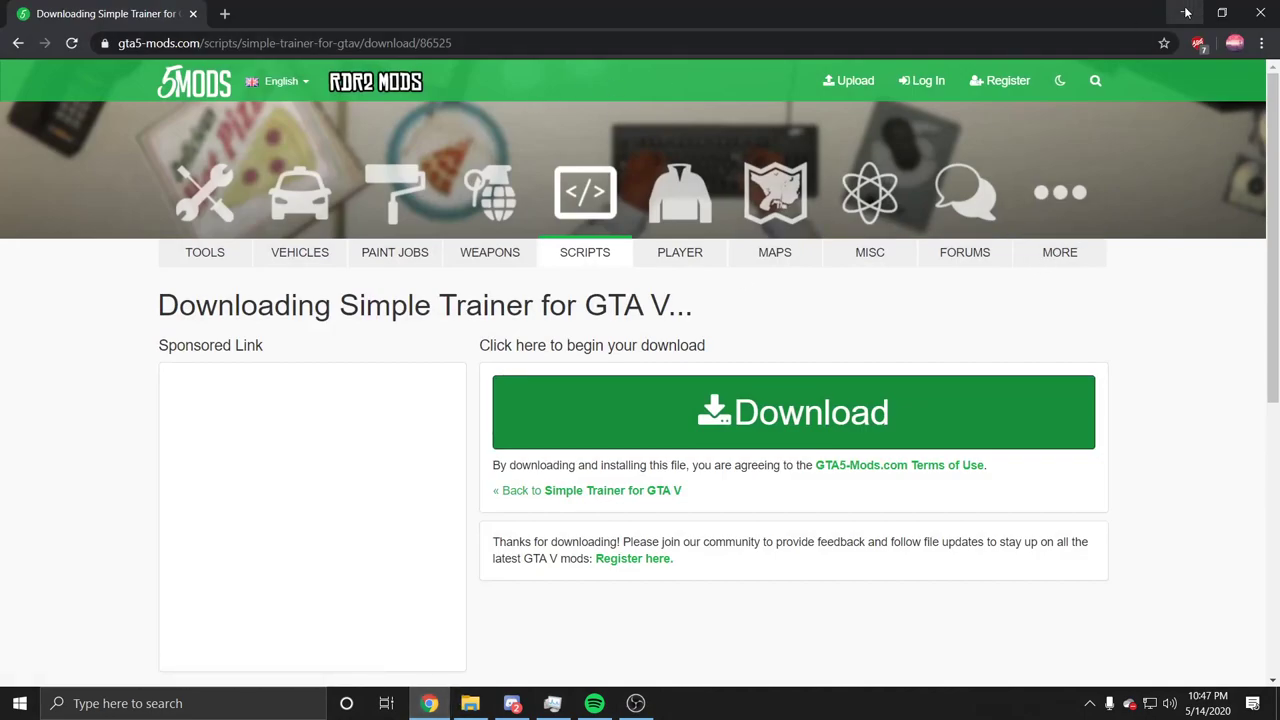
pyautogui.click(1100, 84)
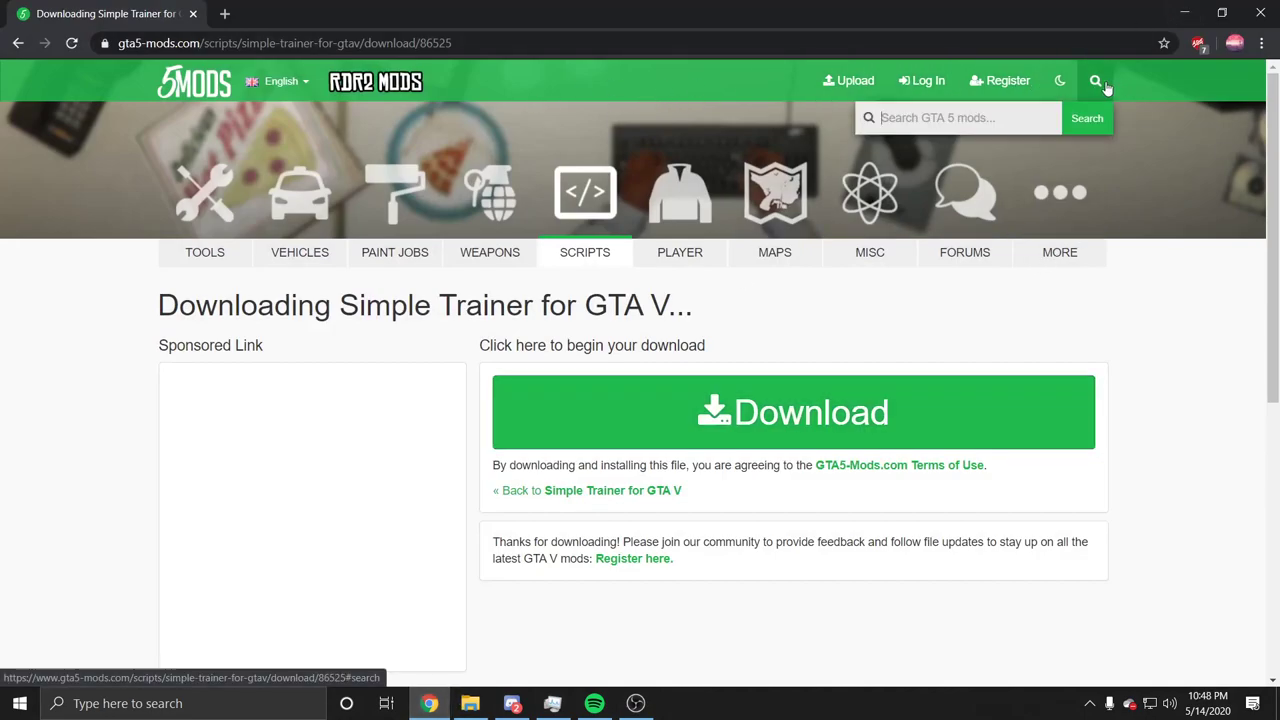
pyautogui.write('open int')
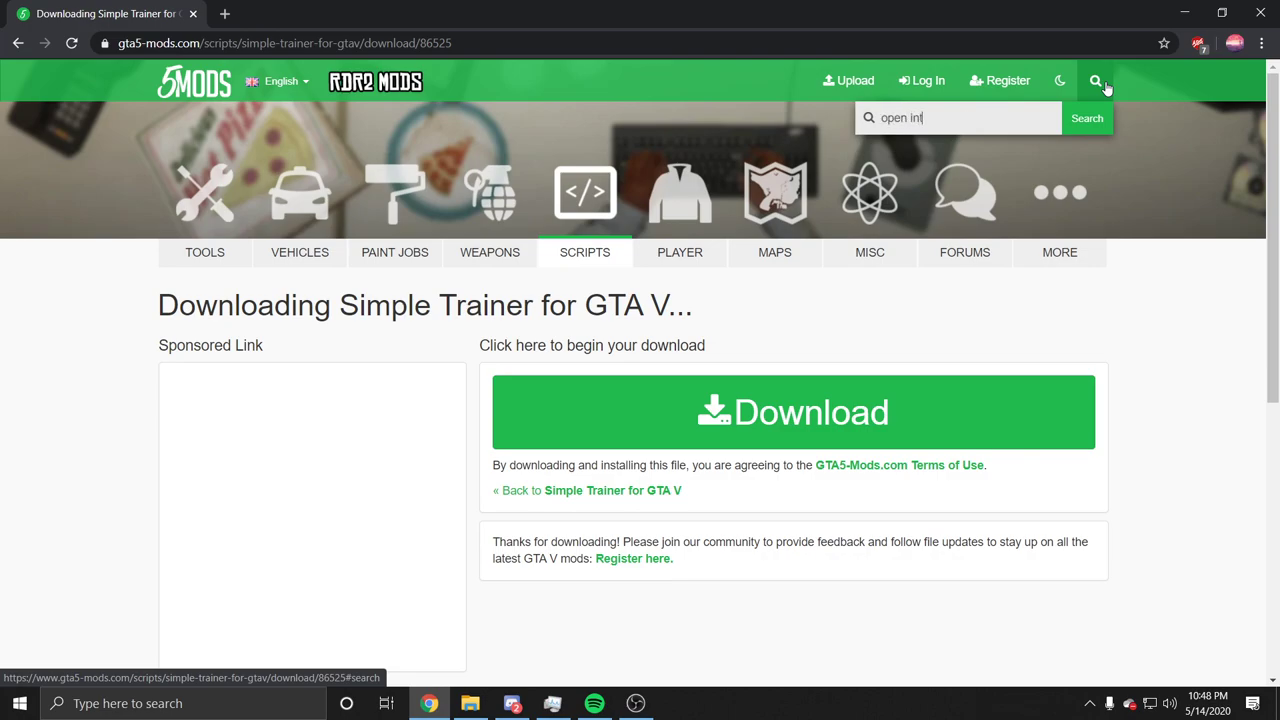
pyautogui.write('s')
pyautogui.press('Return')
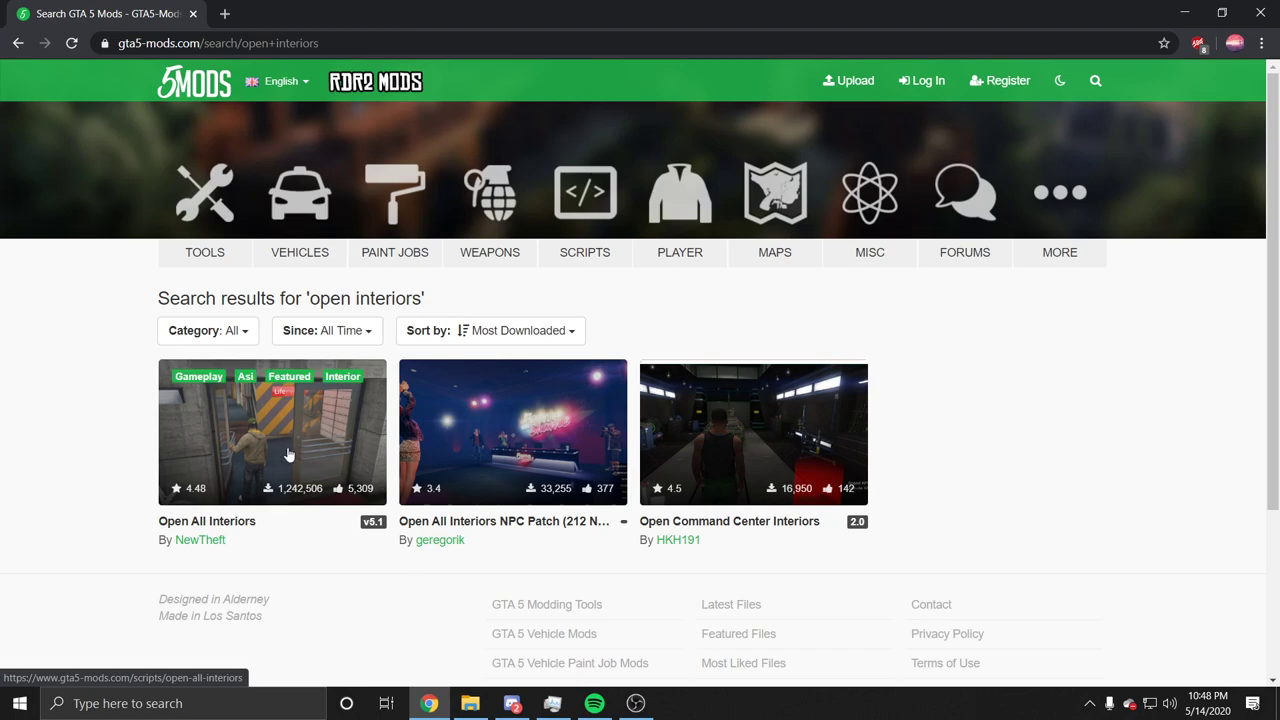
pyautogui.click(290, 455)
pyautogui.click(362, 348)
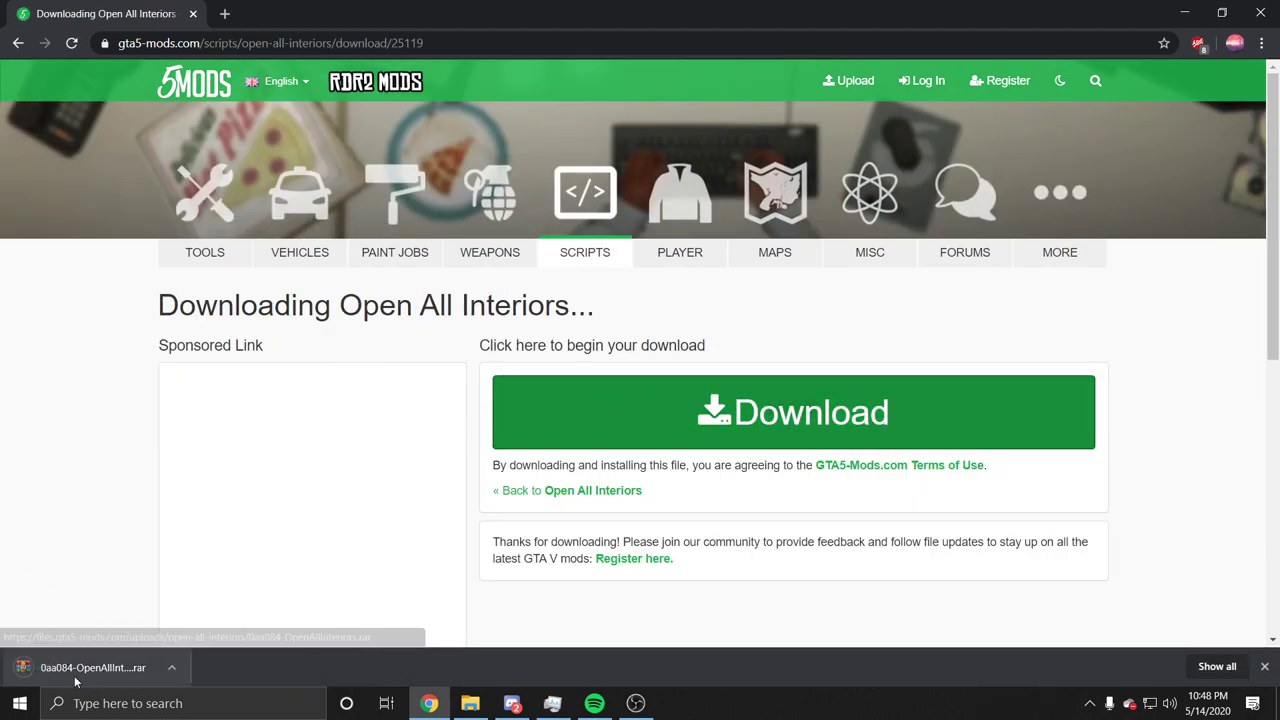
pyautogui.click(1183, 8)
pyautogui.click(1182, 10)
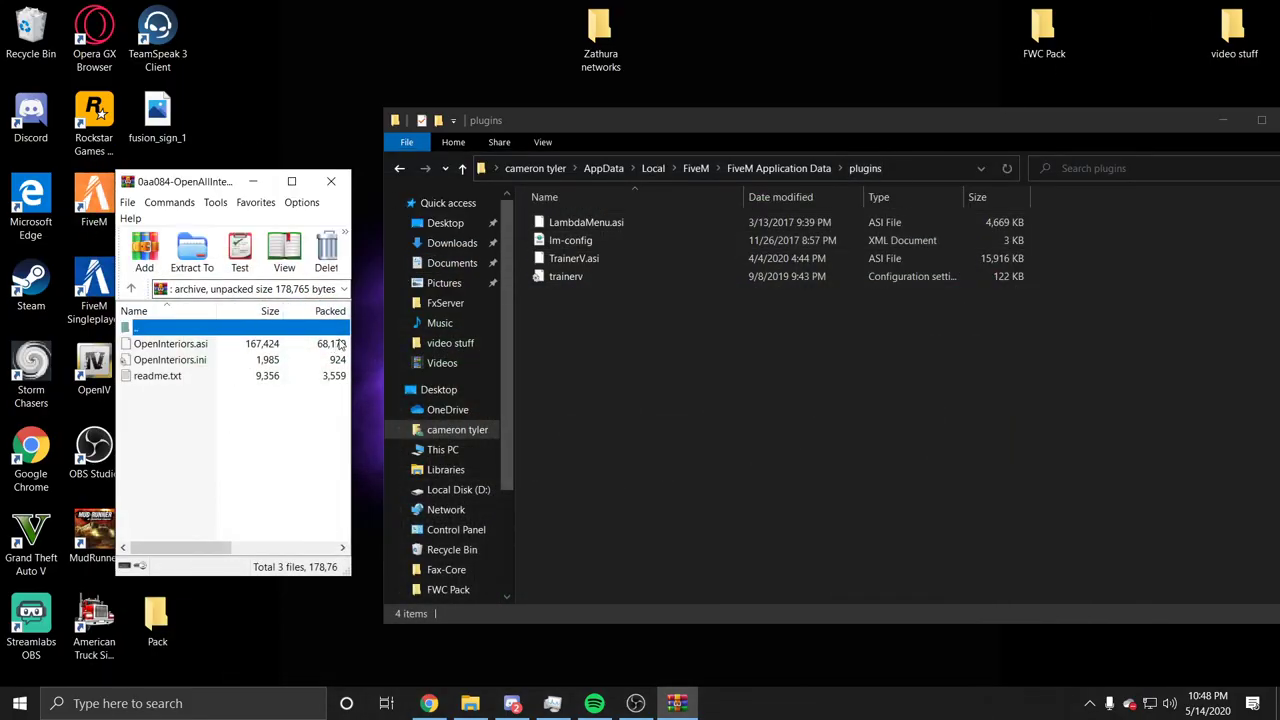
# Copy OpenInteriors.asi, OpenInteriors.ini and readme into plugins, delete readme, and close both windows.
pyautogui.moveTo(215, 408)
pyautogui.mouseDown()
pyautogui.moveTo(180, 338)
pyautogui.moveTo(620, 388)
pyautogui.mouseUp()
pyautogui.click(594, 292)
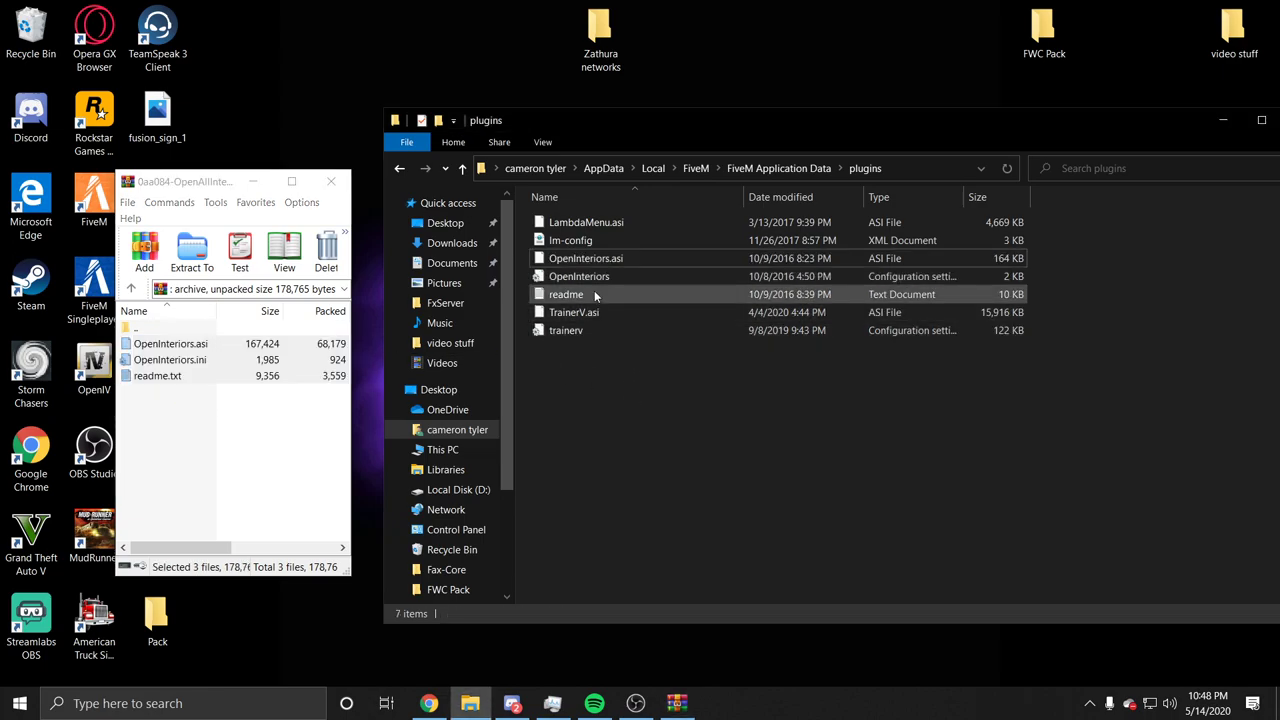
pyautogui.press('Delete')
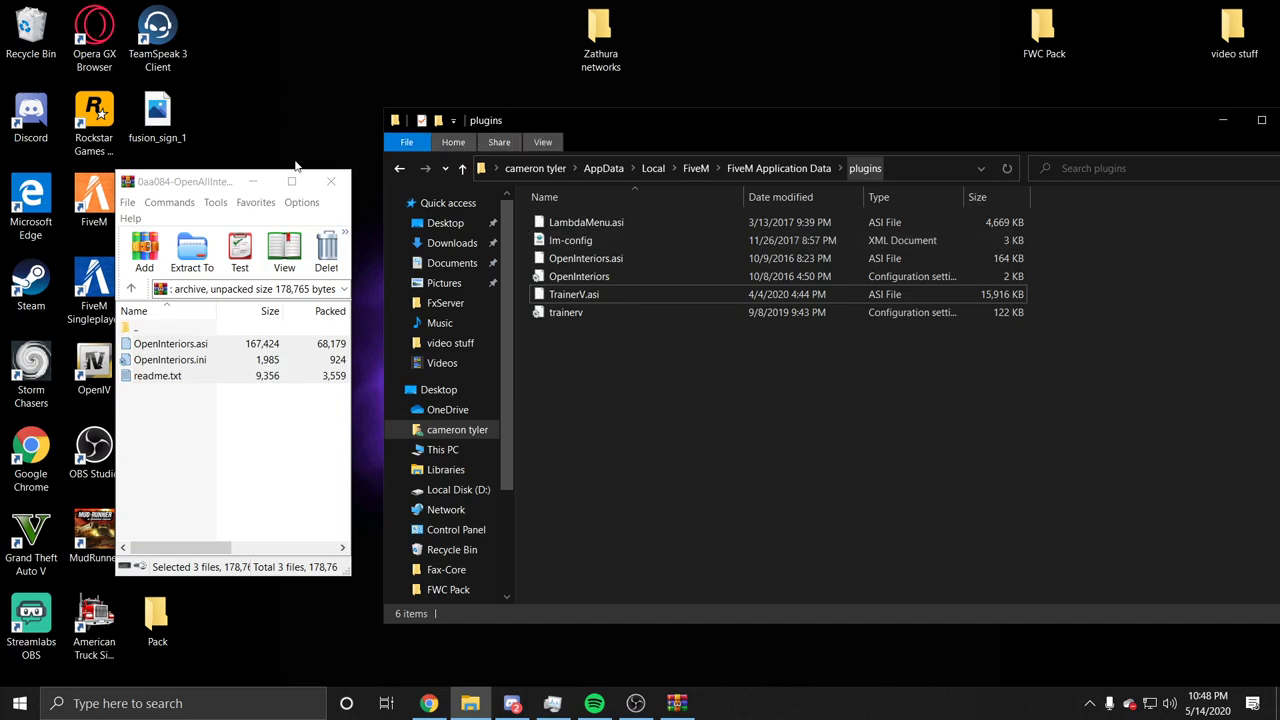
pyautogui.click(331, 181)
pyautogui.moveTo(687, 139); pyautogui.dragTo(377, 130)
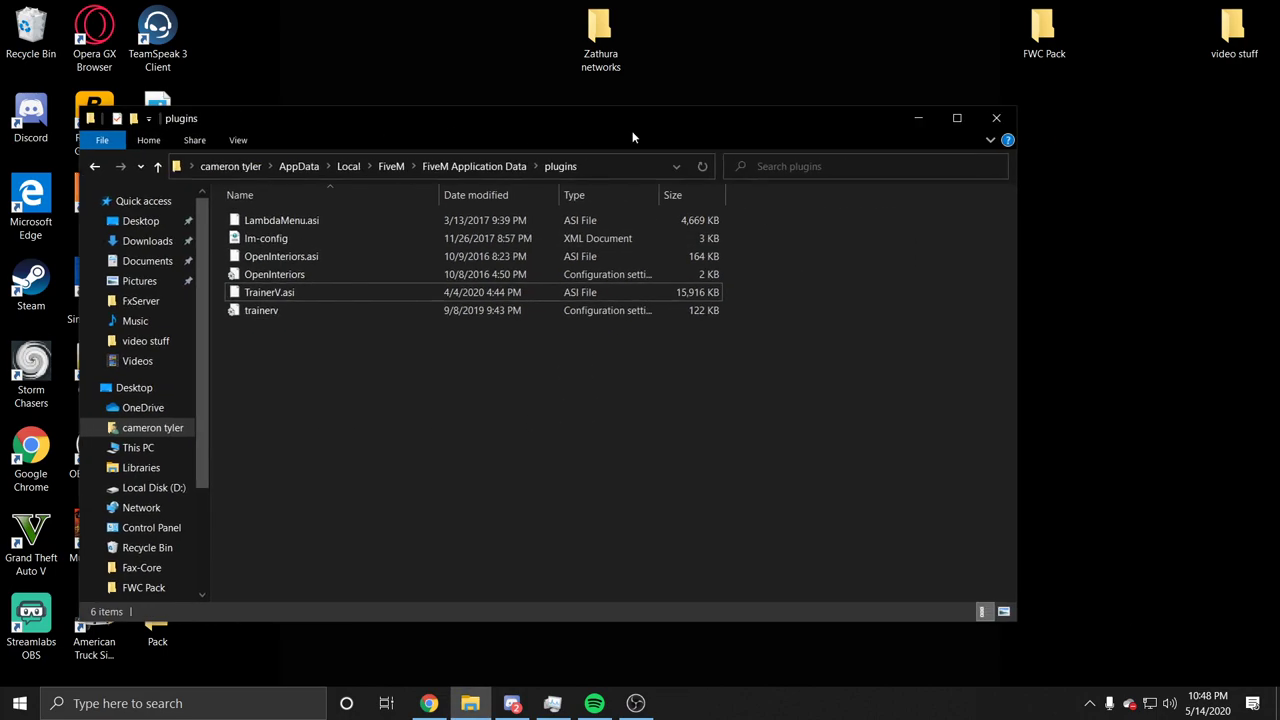
pyautogui.click(1000, 116)
# Launch FiveM from its desktop shortcut.
pyautogui.click(105, 198)
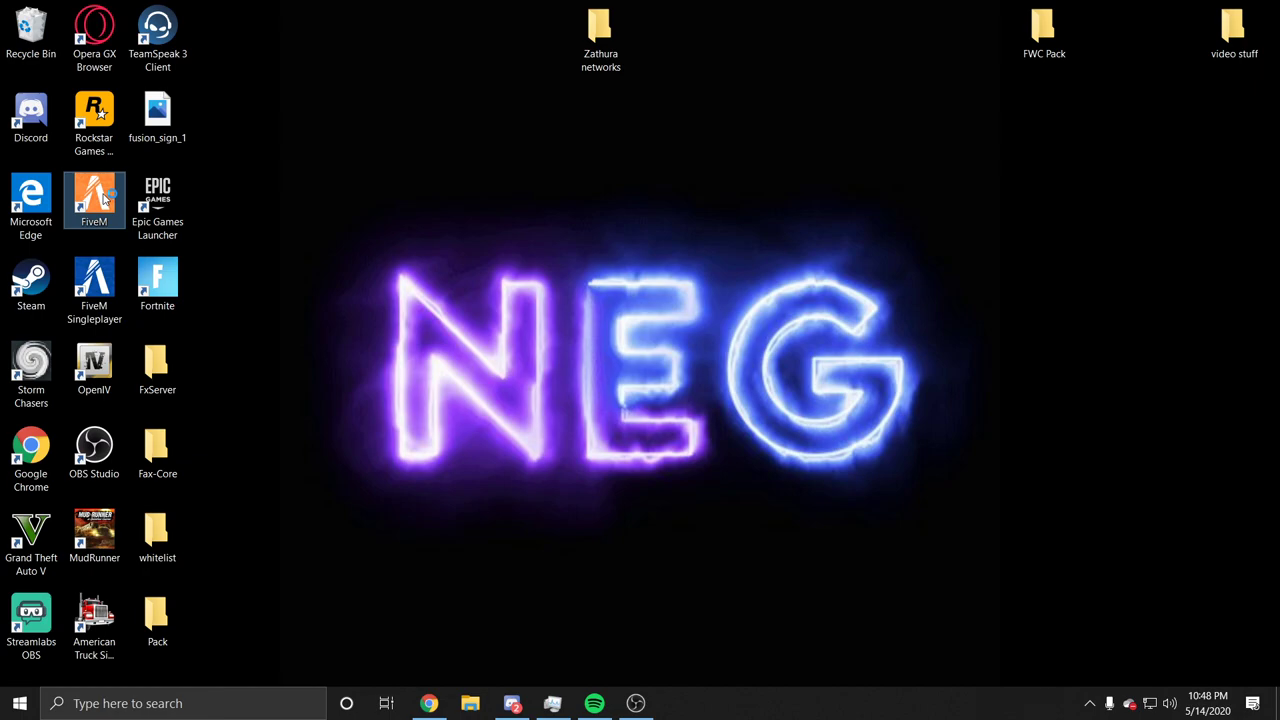
pyautogui.doubleClick(105, 198)
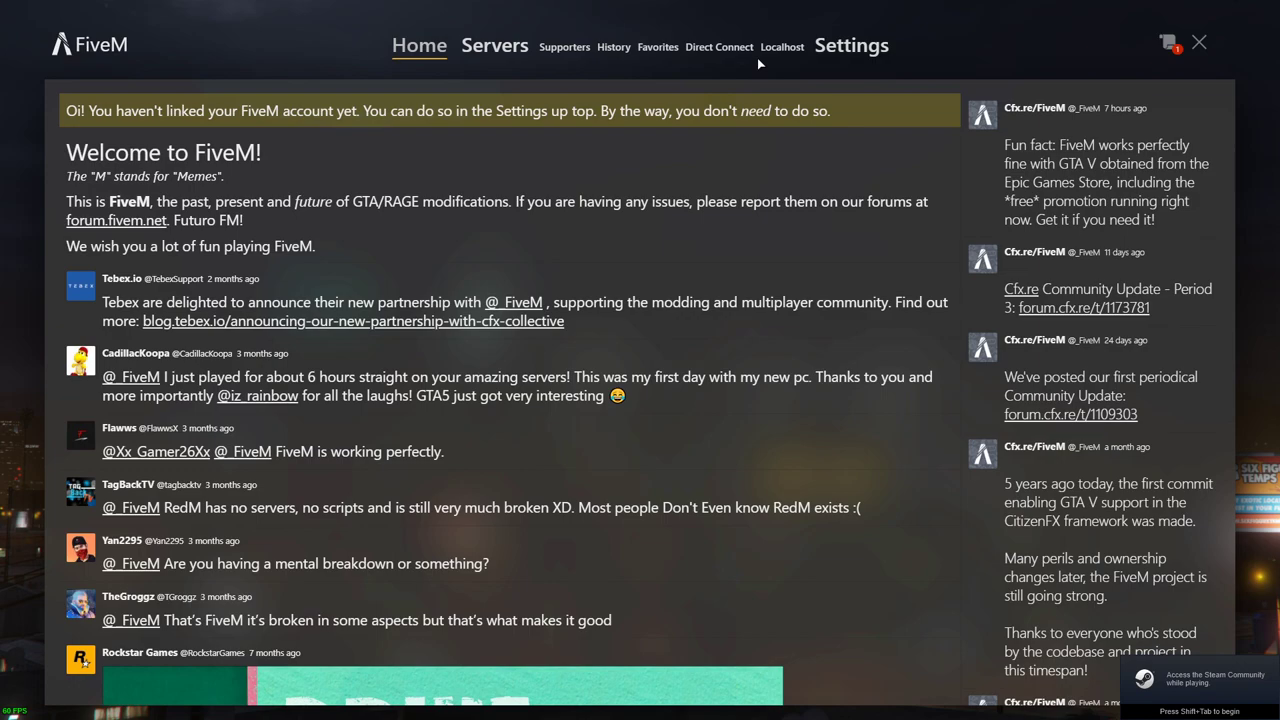
# Direct-connect to the Never Ending Gaming Roleplay server at 51.81.101.204:30124.
pyautogui.click(719, 47)
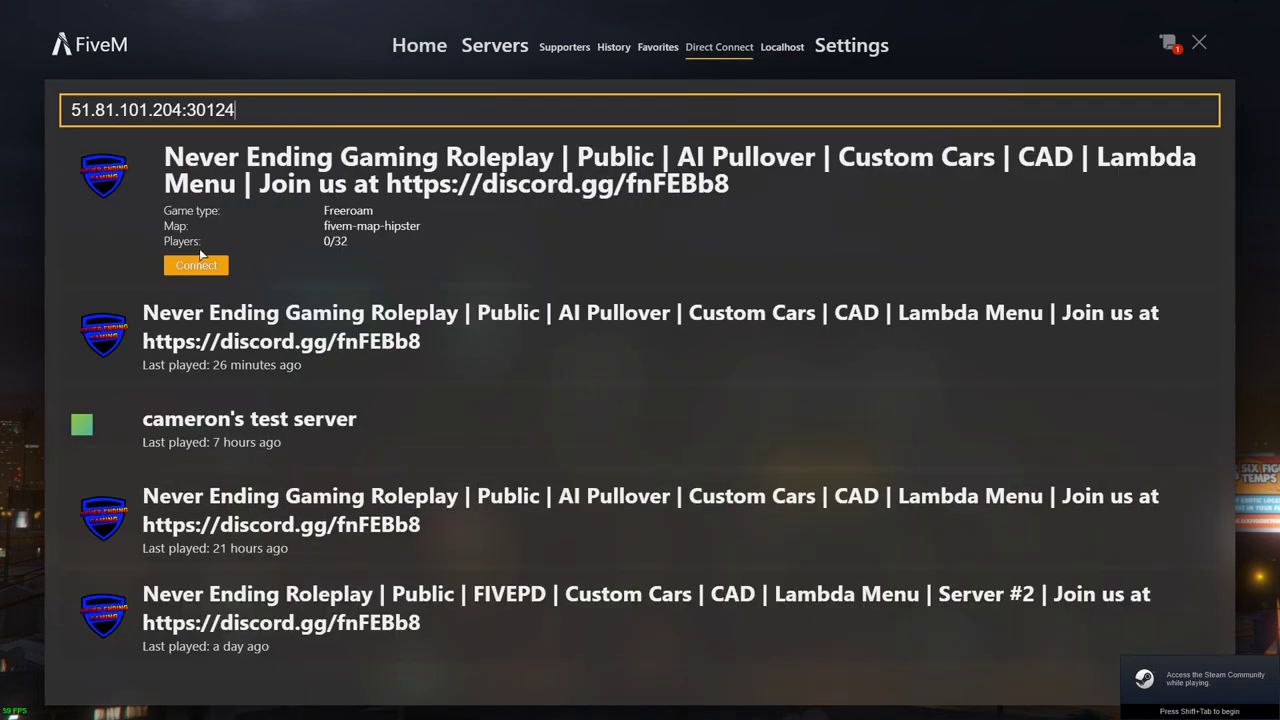
pyautogui.click(192, 266)
pyautogui.click(174, 275)
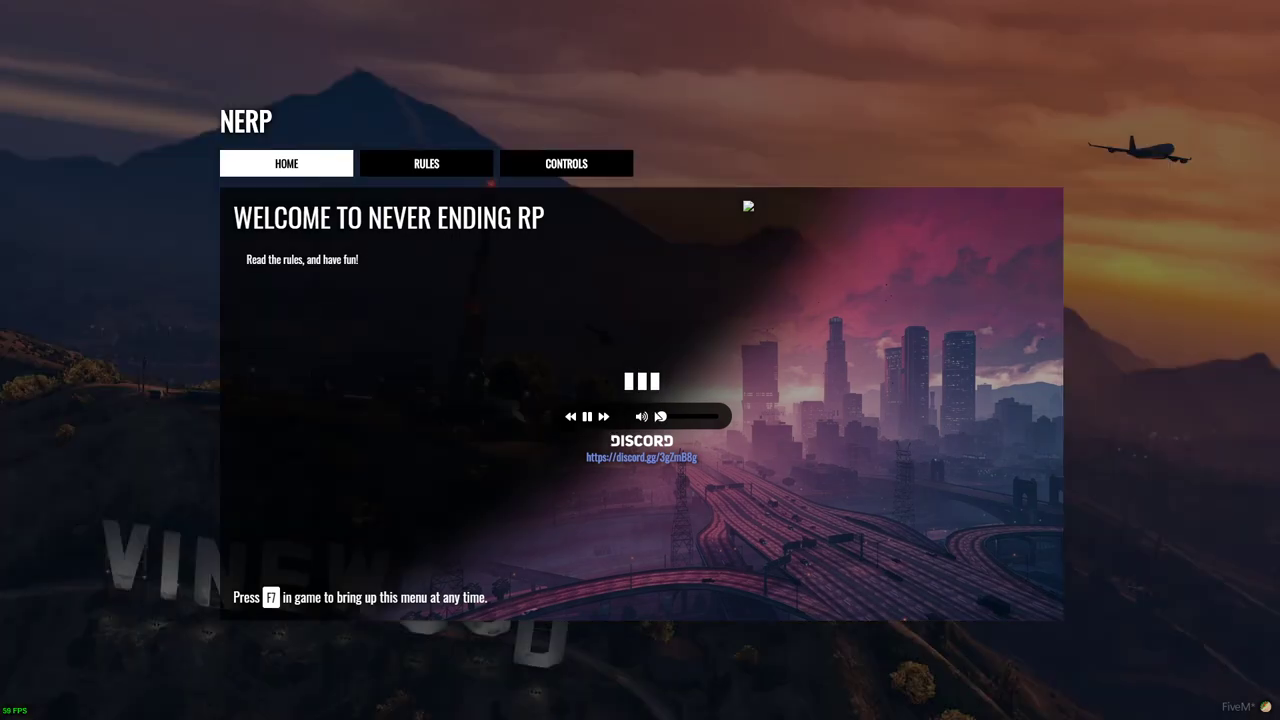
# Turn the NERP loading-screen music volume down to zero.
pyautogui.click(660, 416)
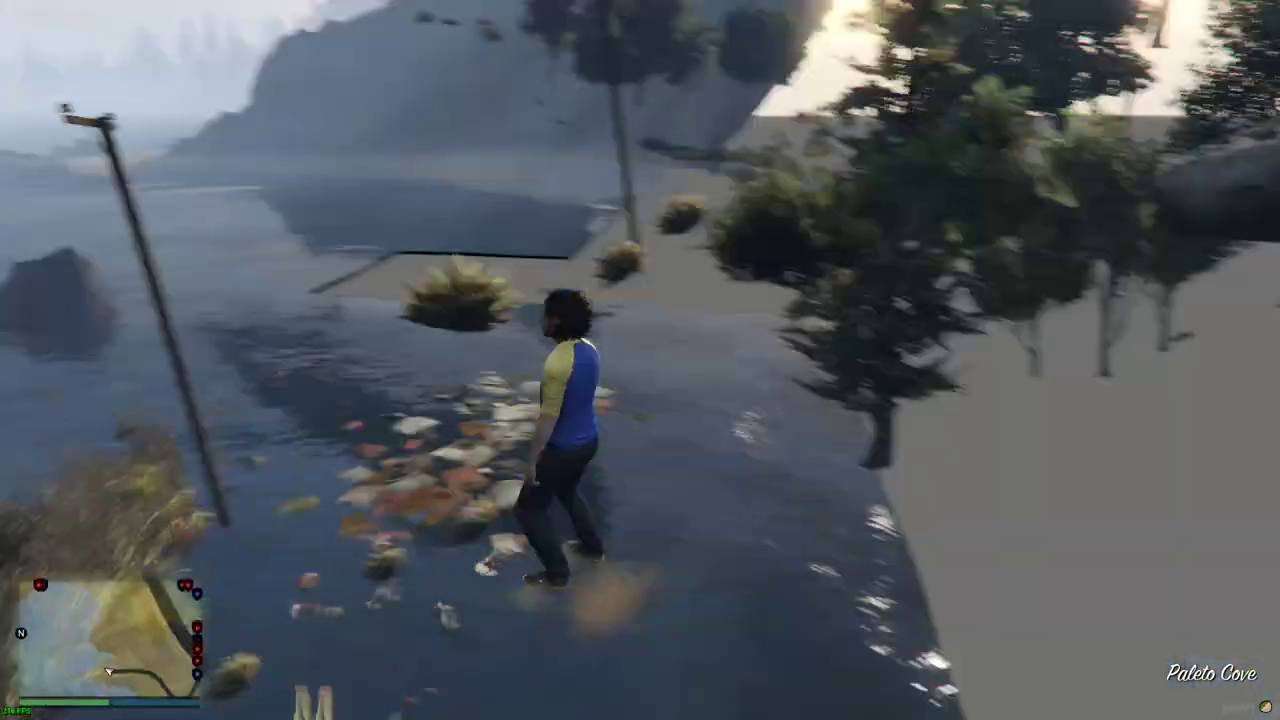
# Open and close Lambda Menu, then bring up the Simple Trainer main menu.
pyautogui.press('F4')
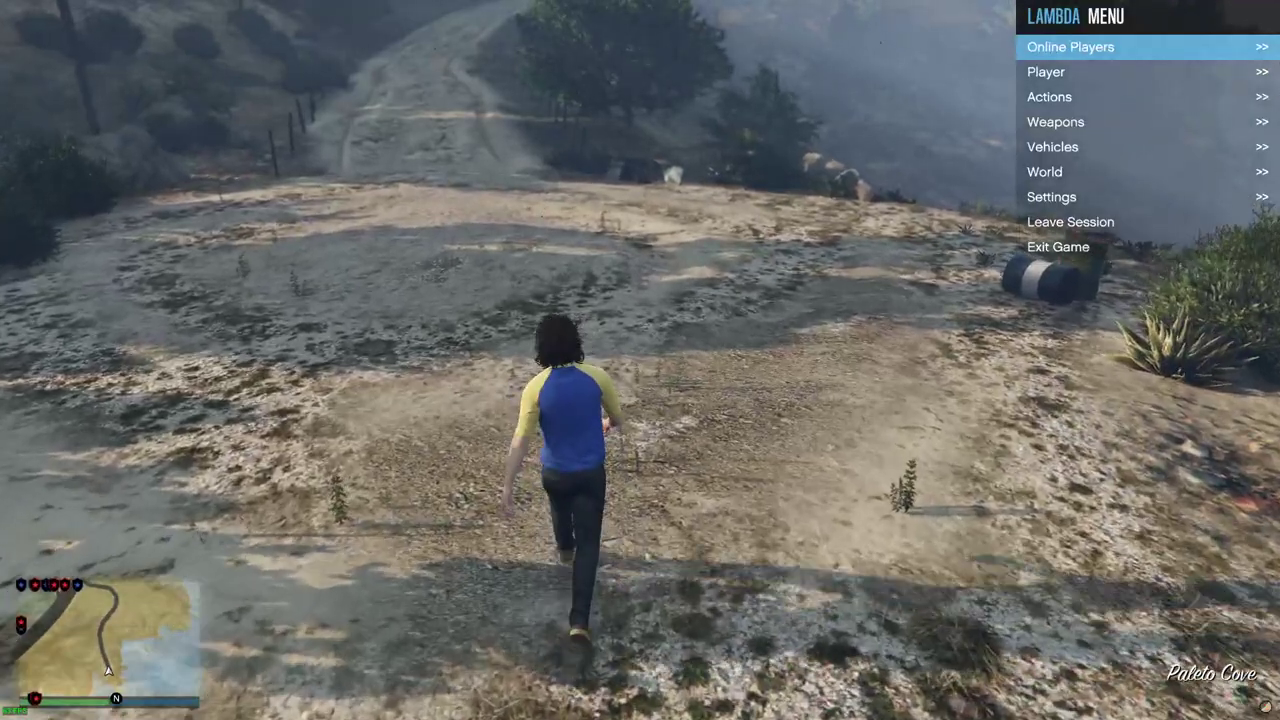
pyautogui.press('F4')
pyautogui.press('F3')
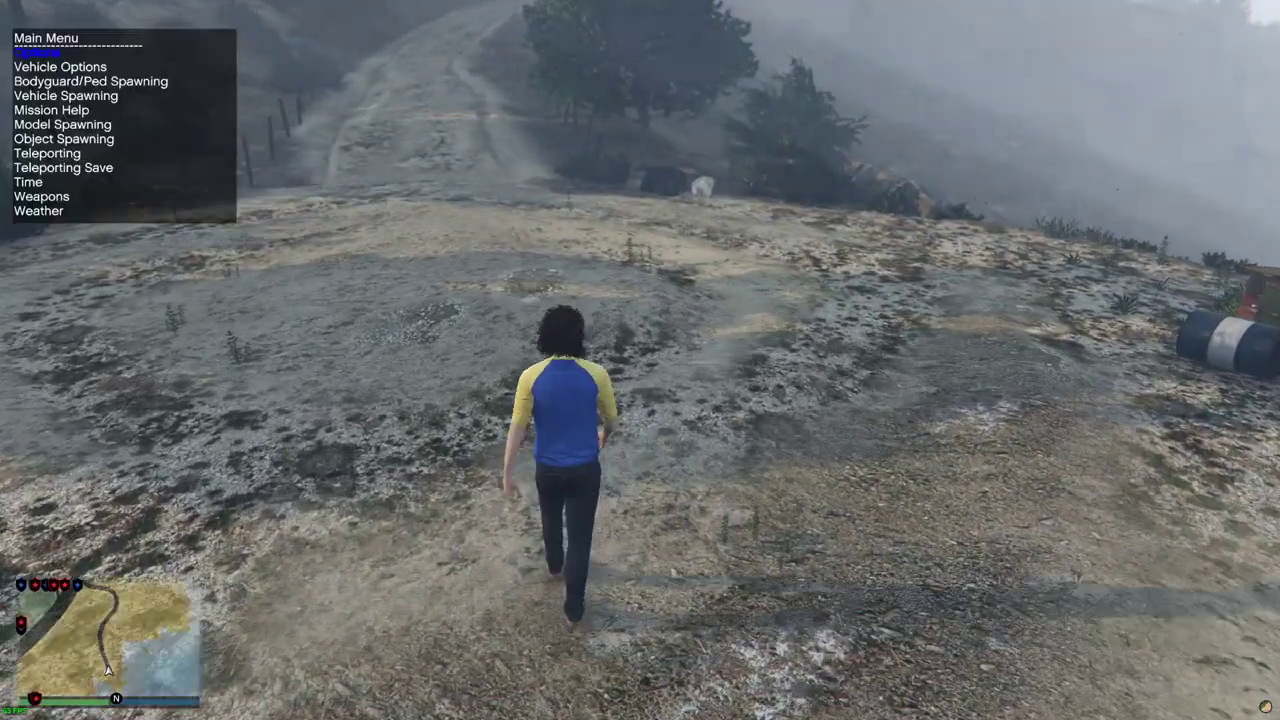
pyautogui.press('Down')
pyautogui.press('Down')
pyautogui.press('Down')
pyautogui.press('F3')
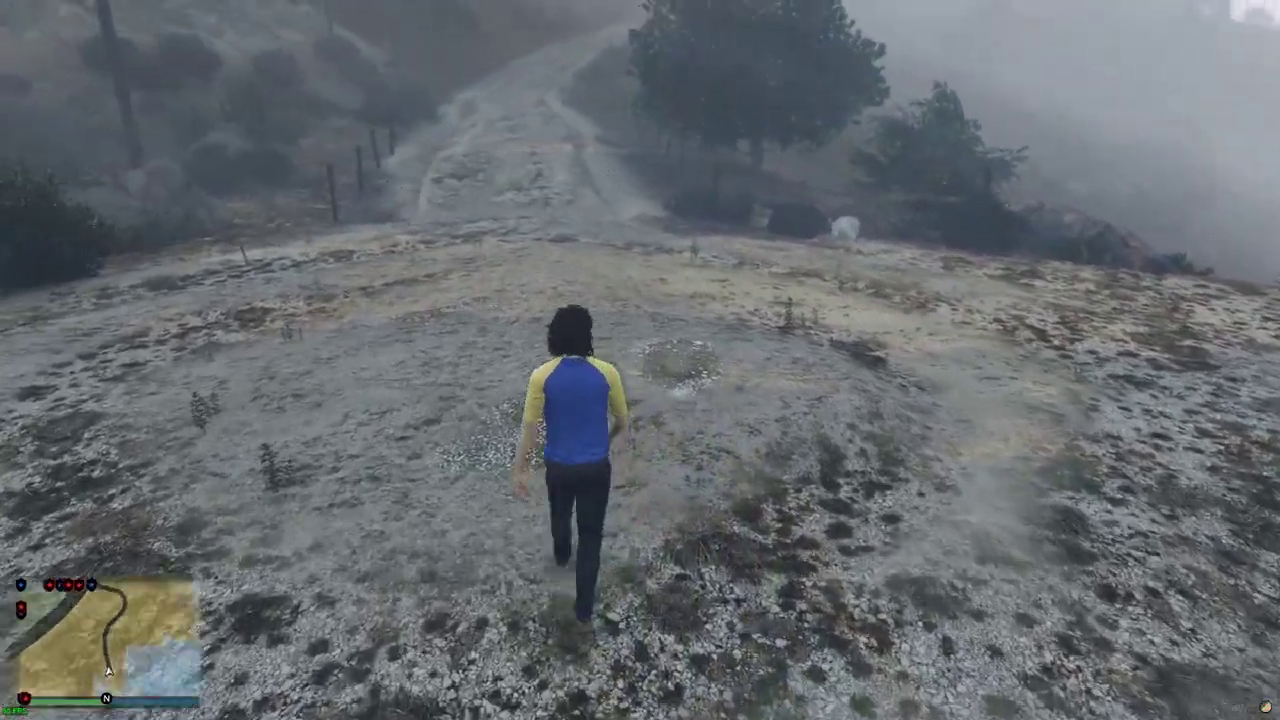
pyautogui.press('F3')
# Spawn the 16fpis police car from Simple Trainer's Added Vehicles Menu.
pyautogui.press('Return')
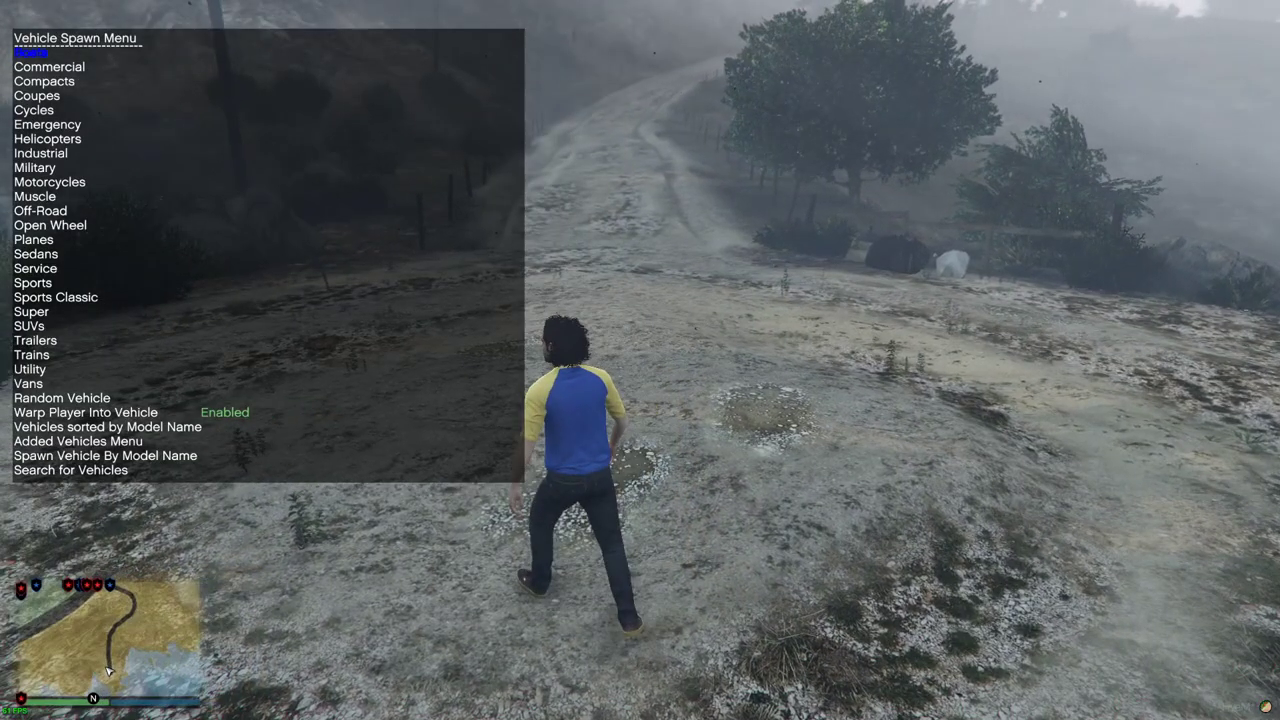
pyautogui.press('Up')
pyautogui.press('Up')
pyautogui.press('Up')
pyautogui.press('Return')
pyautogui.press('Up')
pyautogui.press('F3')
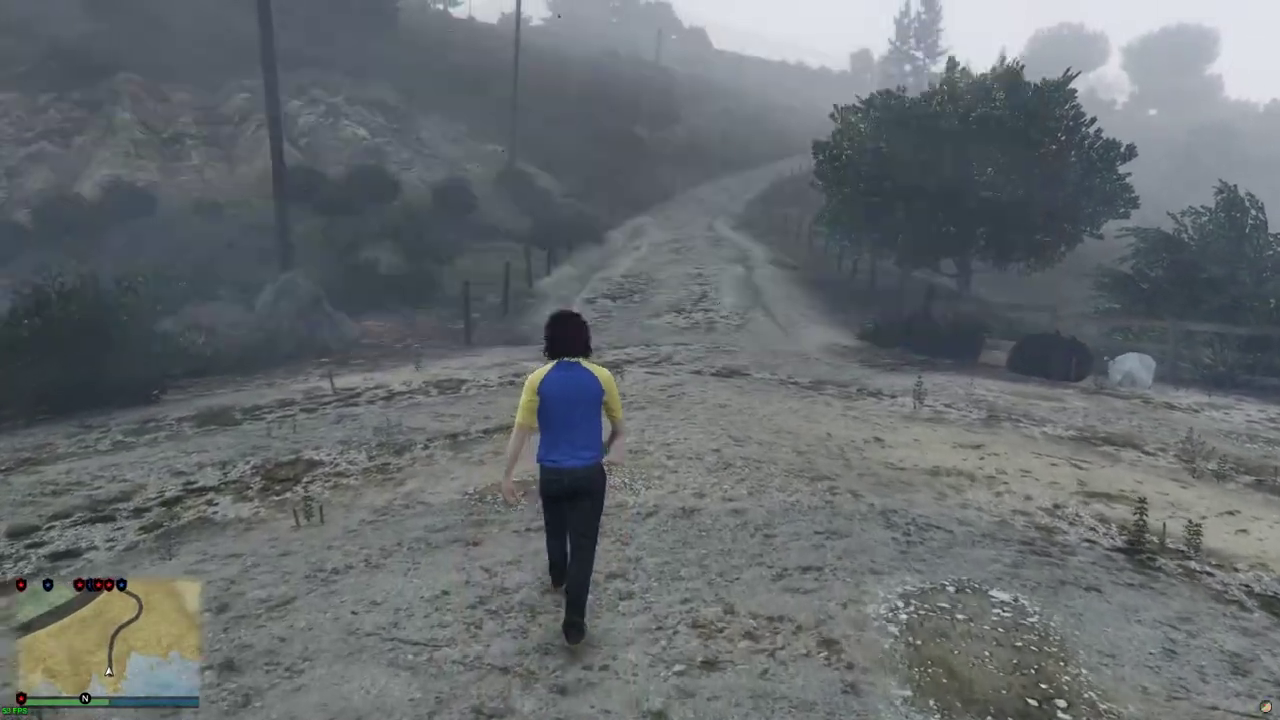
pyautogui.press('F3')
pyautogui.press('Return')
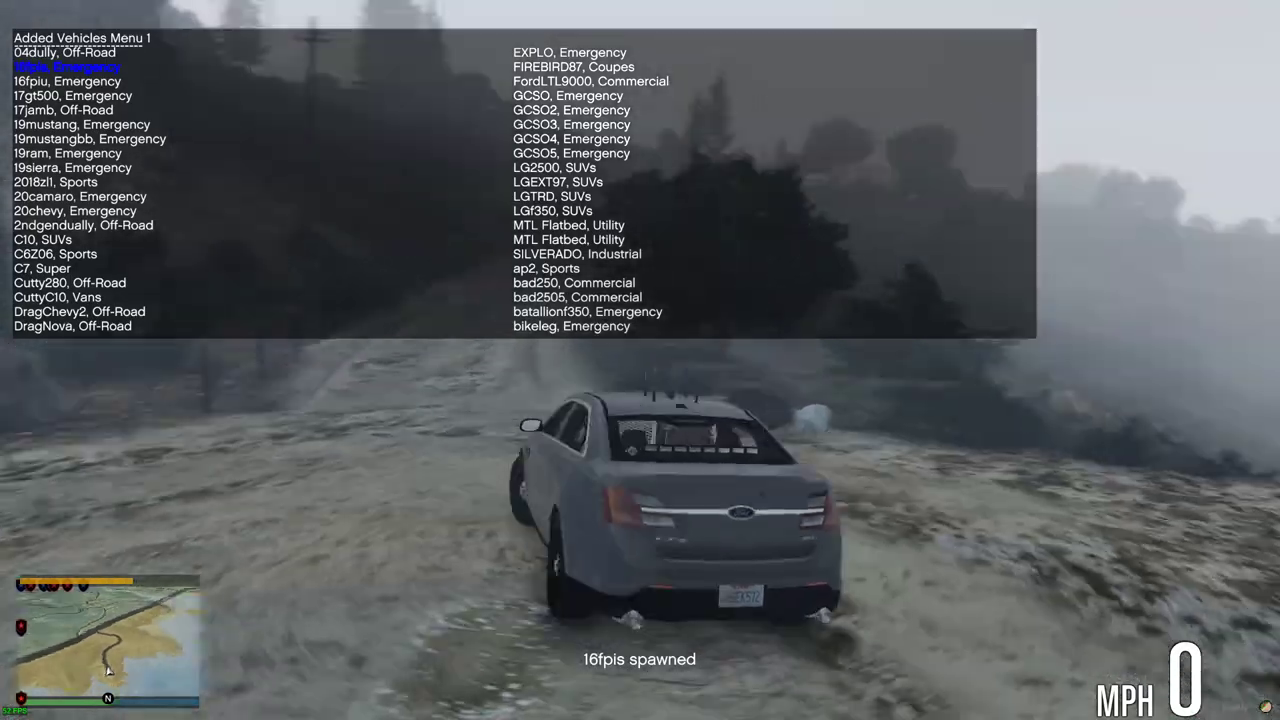
# Drive the 16fpis forward with emergency lights on, delete it, and pause the game.
pyautogui.press('w')
pyautogui.press('F3')
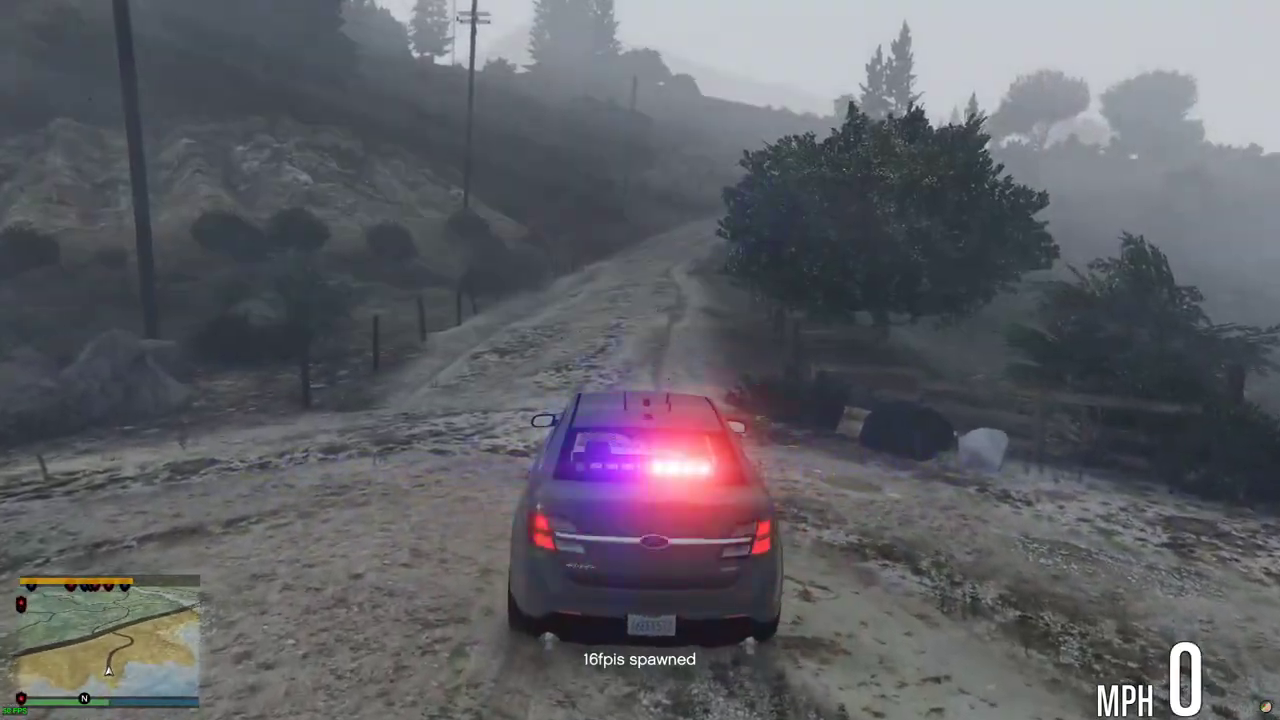
pyautogui.press('Delete')
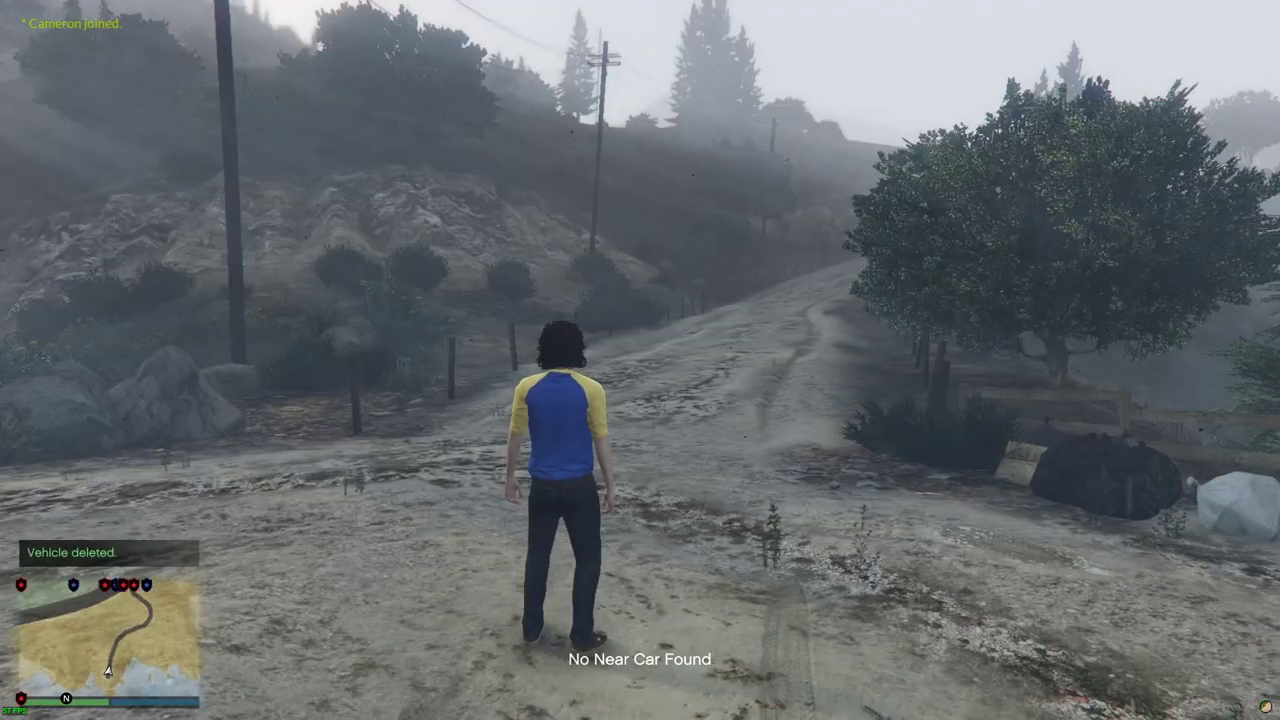
pyautogui.press('Escape')
# On the map, show interior locations and set a waypoint on interior 930 in Harmony.
pyautogui.press('Return')
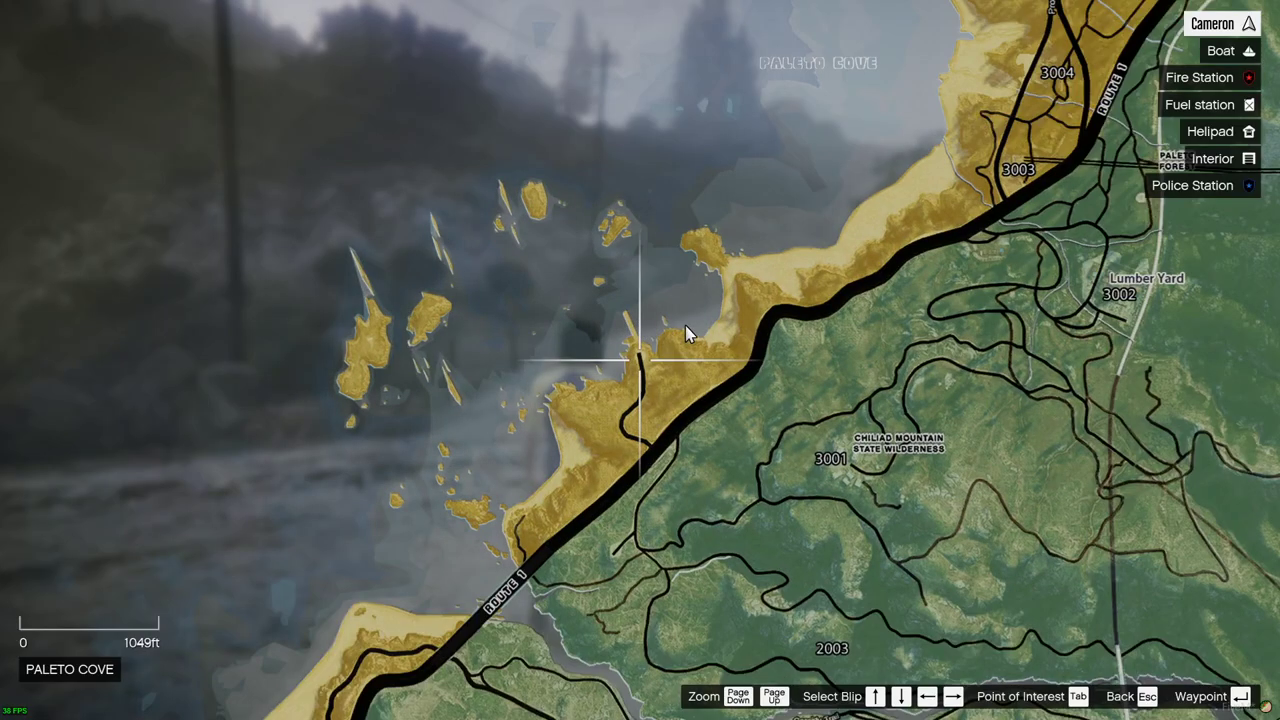
pyautogui.press('d')
pyautogui.press('s')
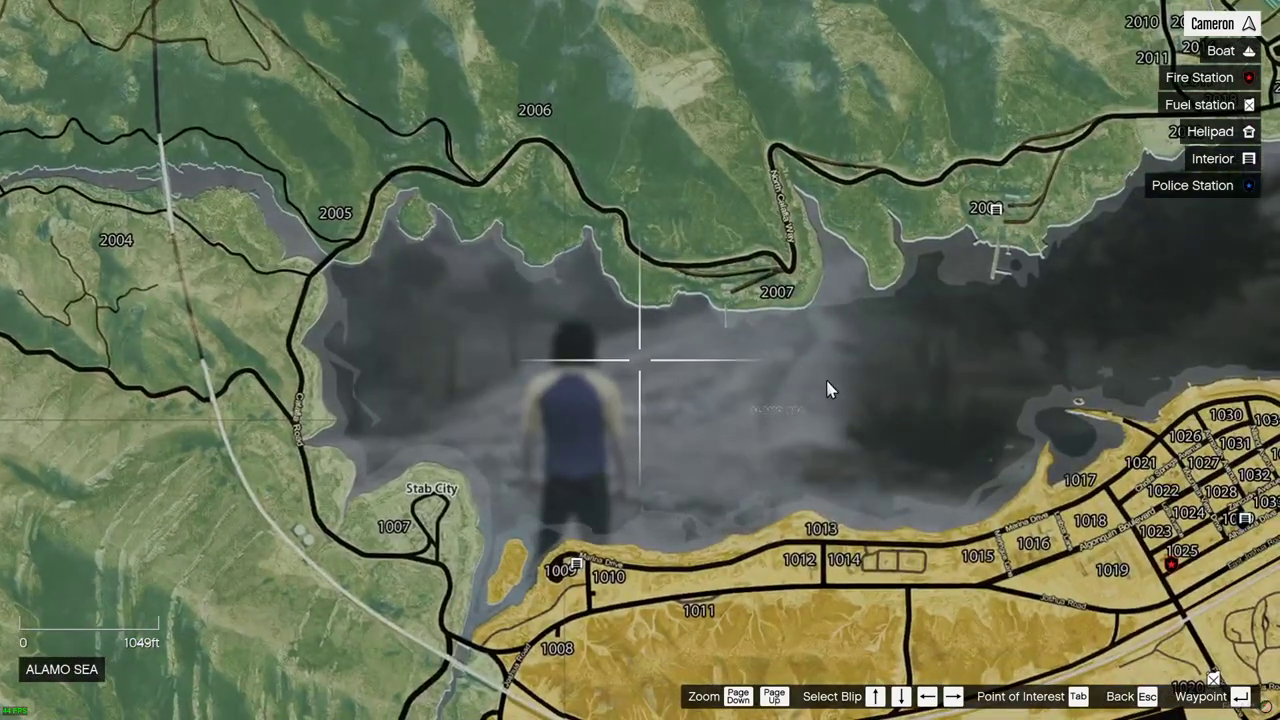
pyautogui.click(1211, 160)
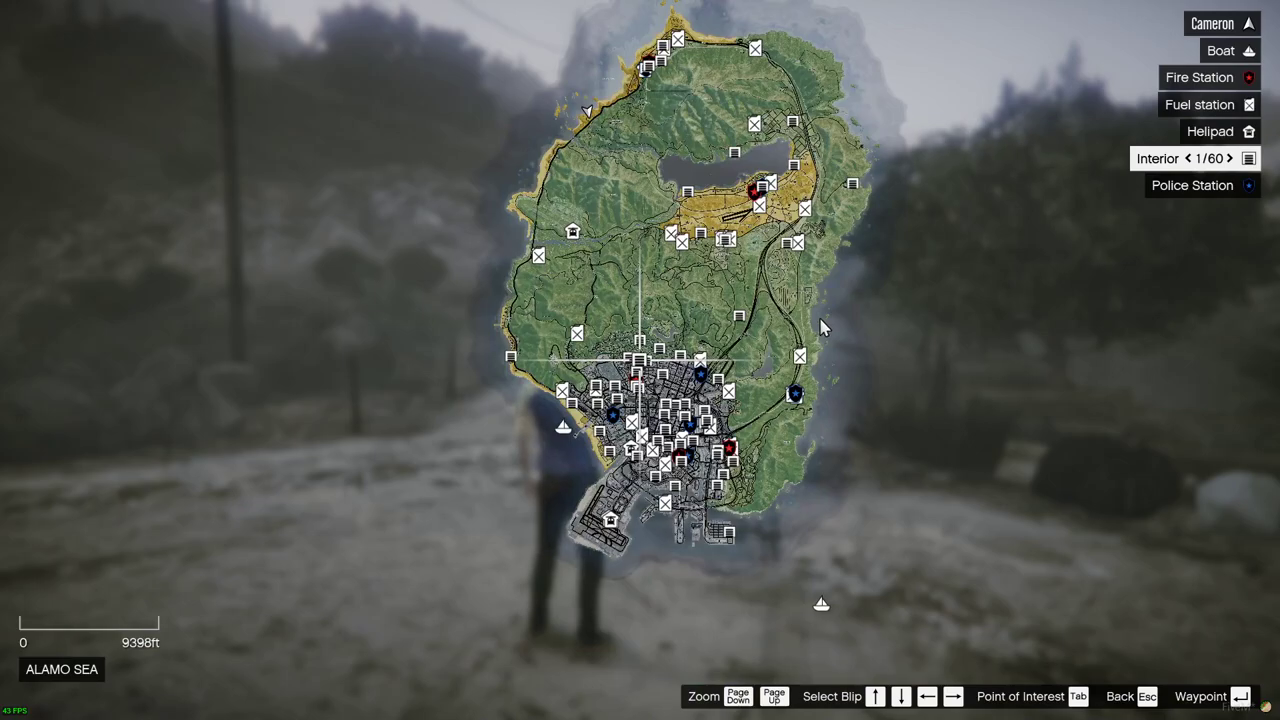
pyautogui.press('Right')
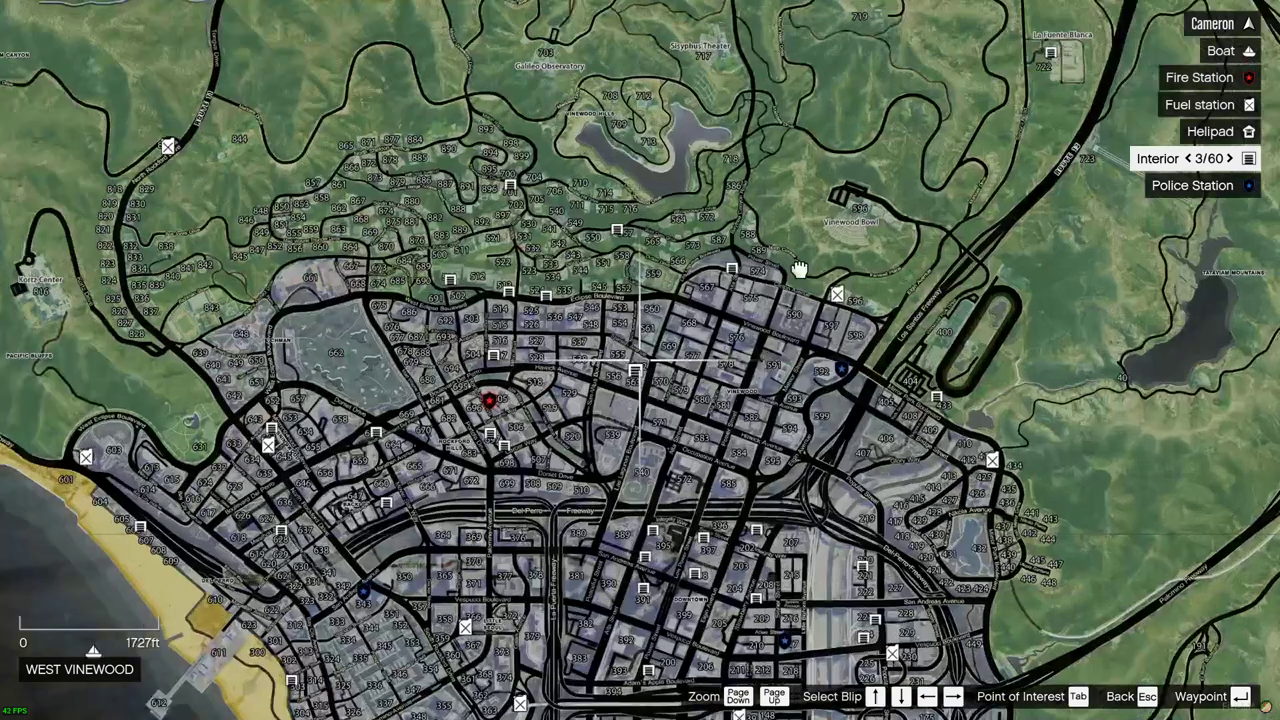
pyautogui.press('Left')
pyautogui.press('Left')
pyautogui.press('Left')
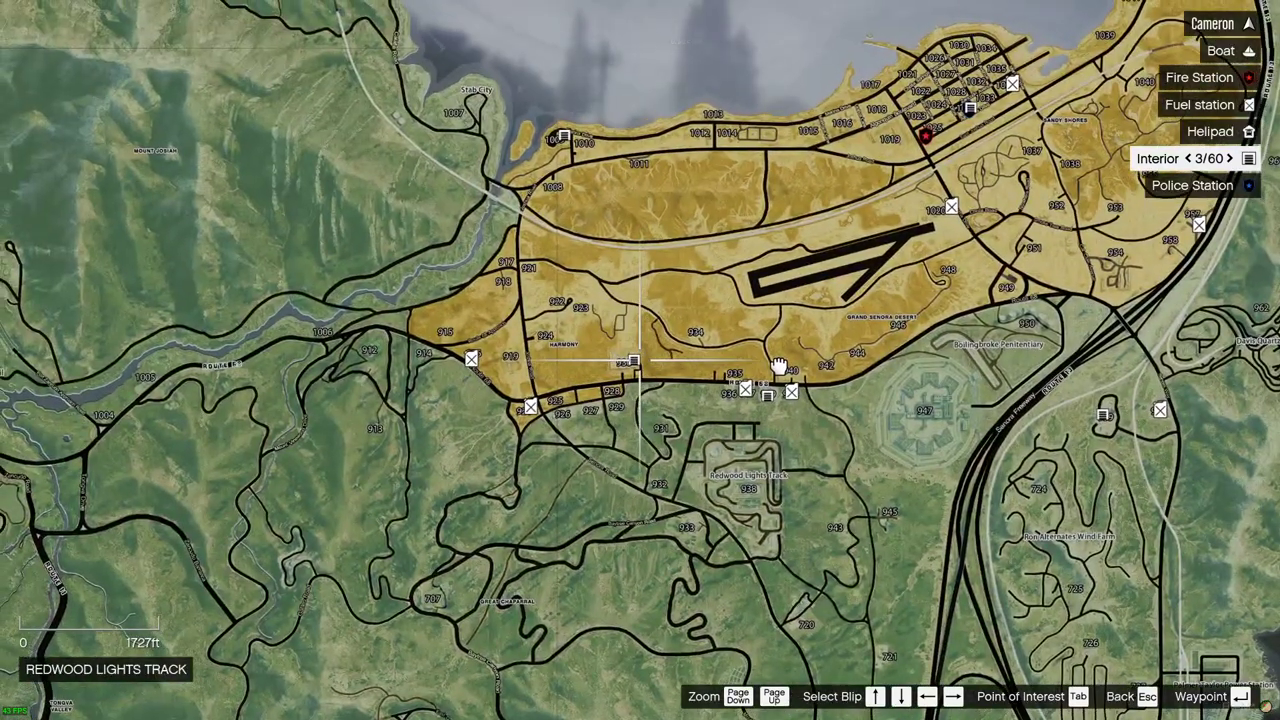
pyautogui.press('Return')
# Exit the map and pause menu to gameplay and bring up Lambda Menu.
pyautogui.press('Escape')
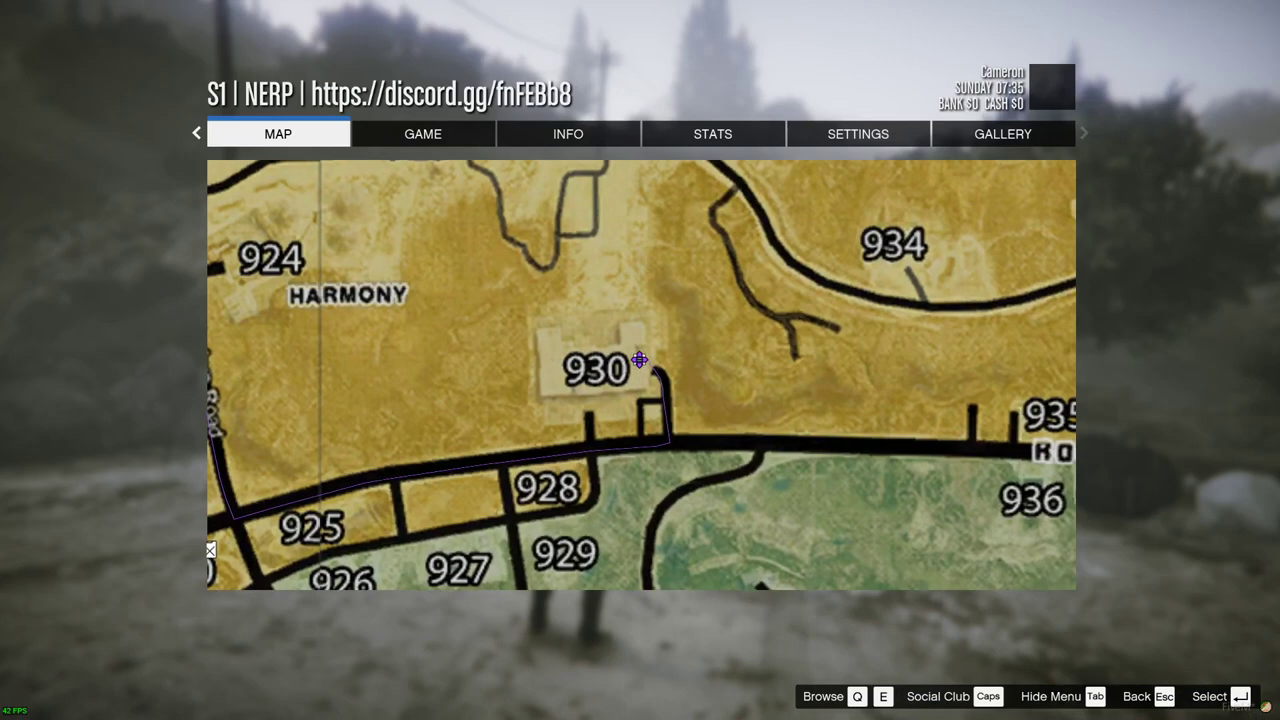
pyautogui.press('Escape')
pyautogui.press('F1')
# Teleport to the Harmony waypoint through Lambda Menu's World options, then close the menu.
pyautogui.press('Down')
pyautogui.press('Down')
pyautogui.press('Down')
pyautogui.press('Down')
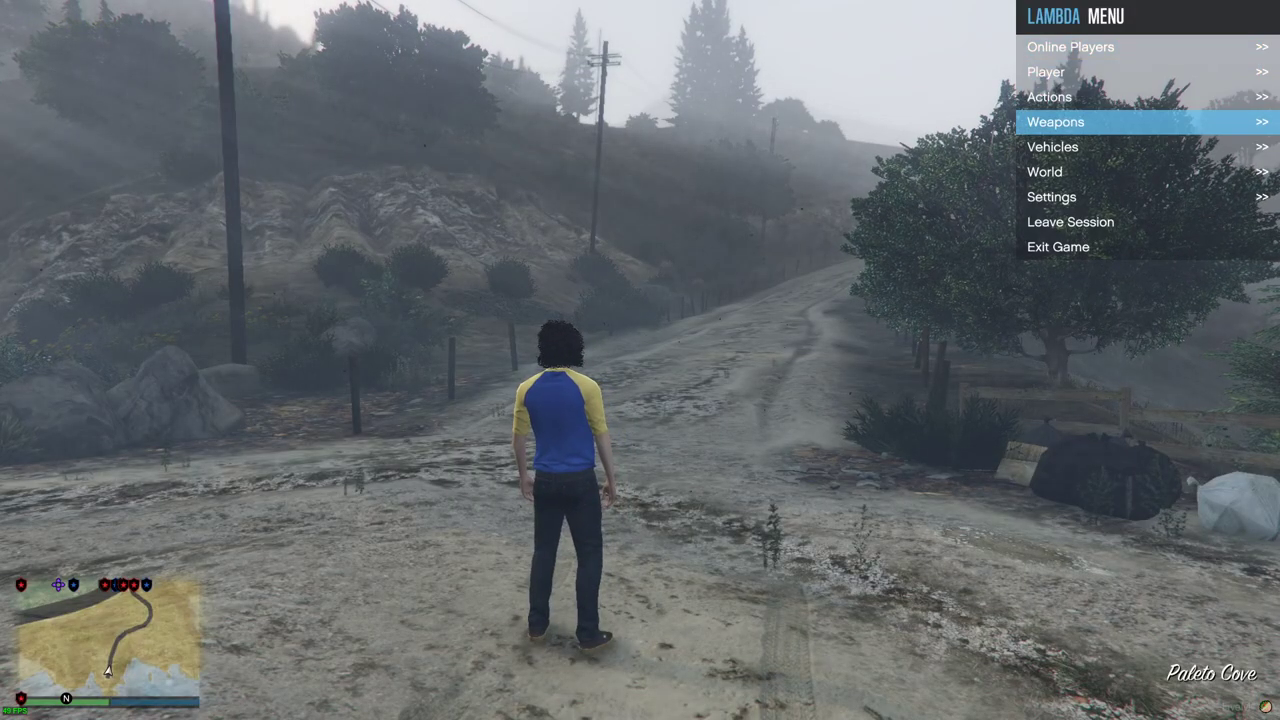
pyautogui.press('Down')
pyautogui.press('Return')
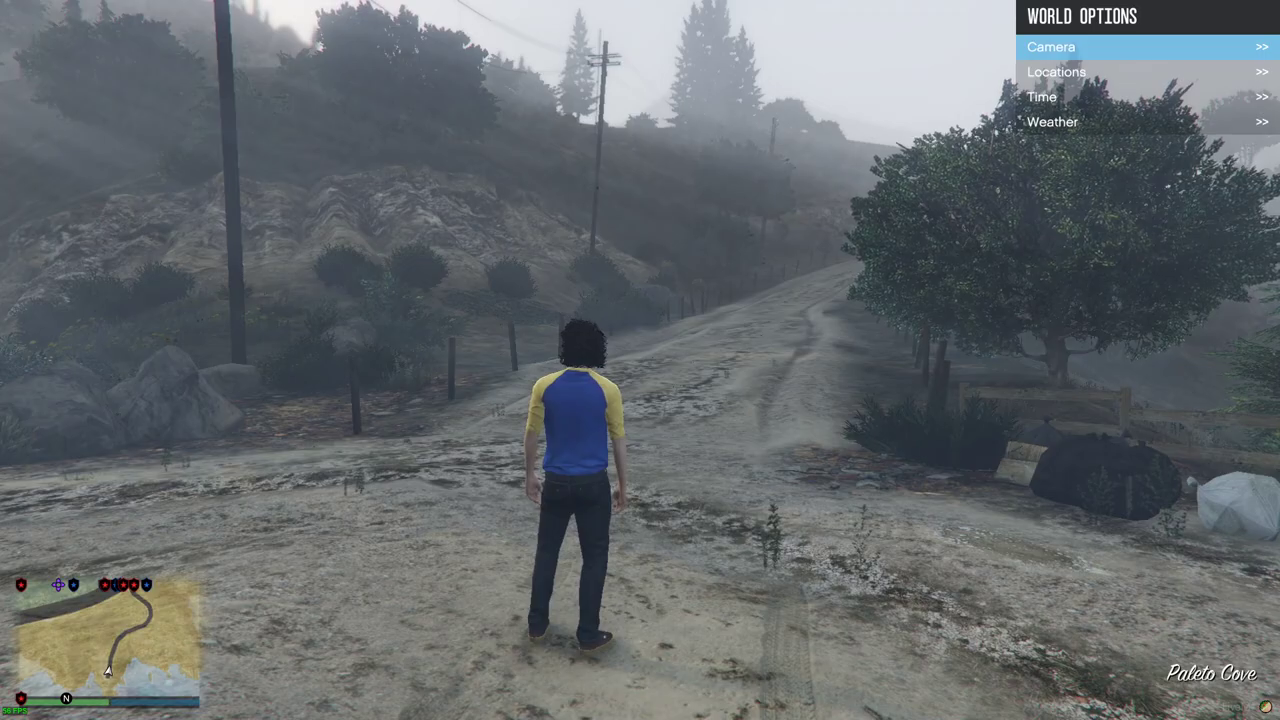
pyautogui.press('Down')
pyautogui.press('Return')
pyautogui.press('Return')
pyautogui.press('F1')
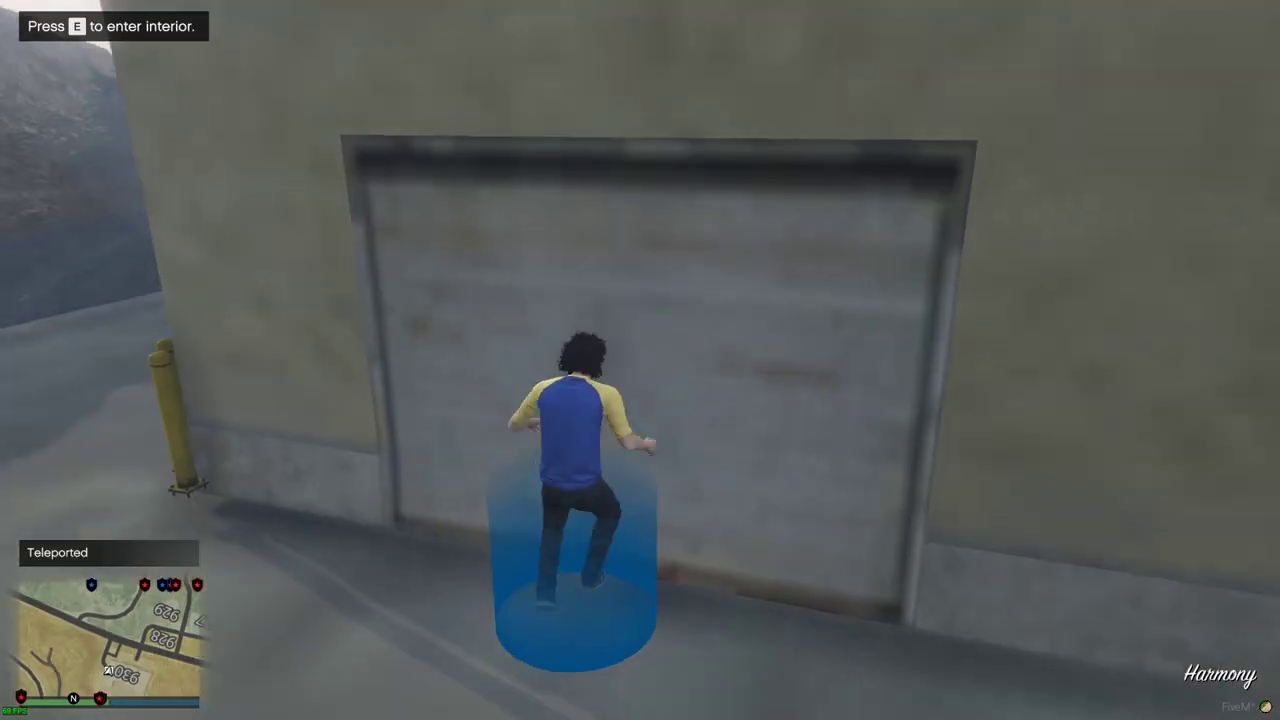
pyautogui.press('s')
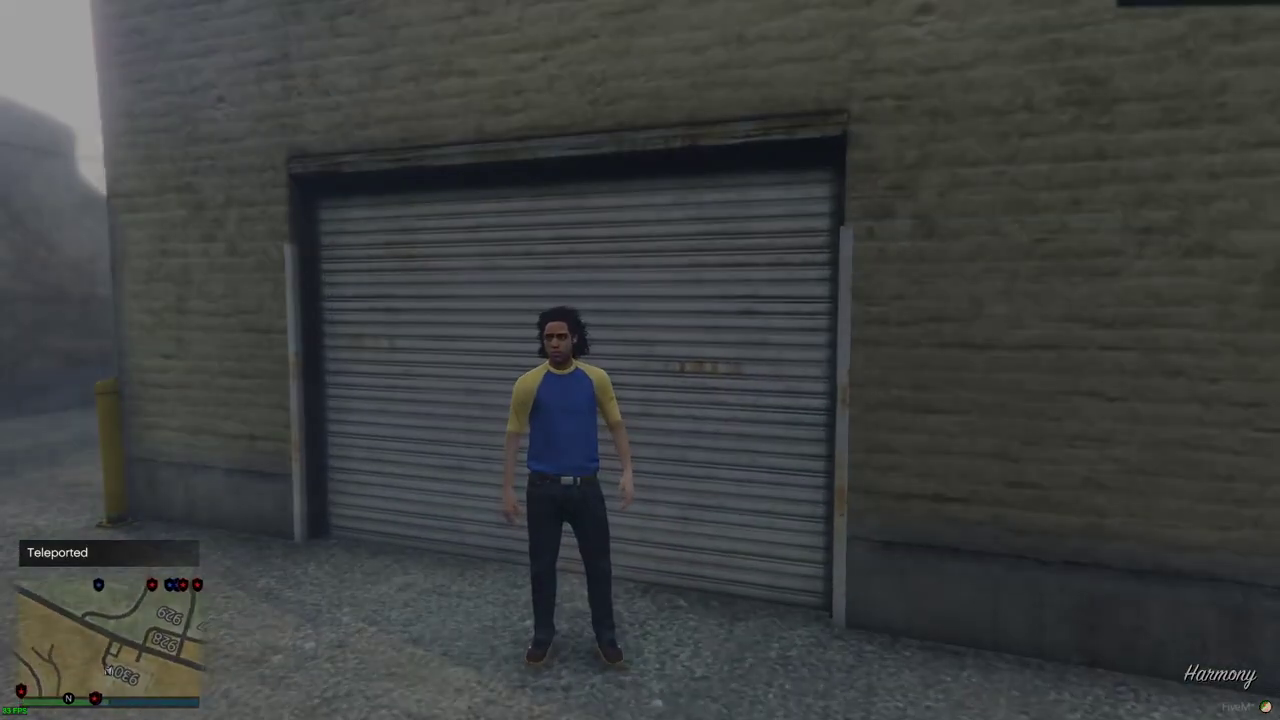